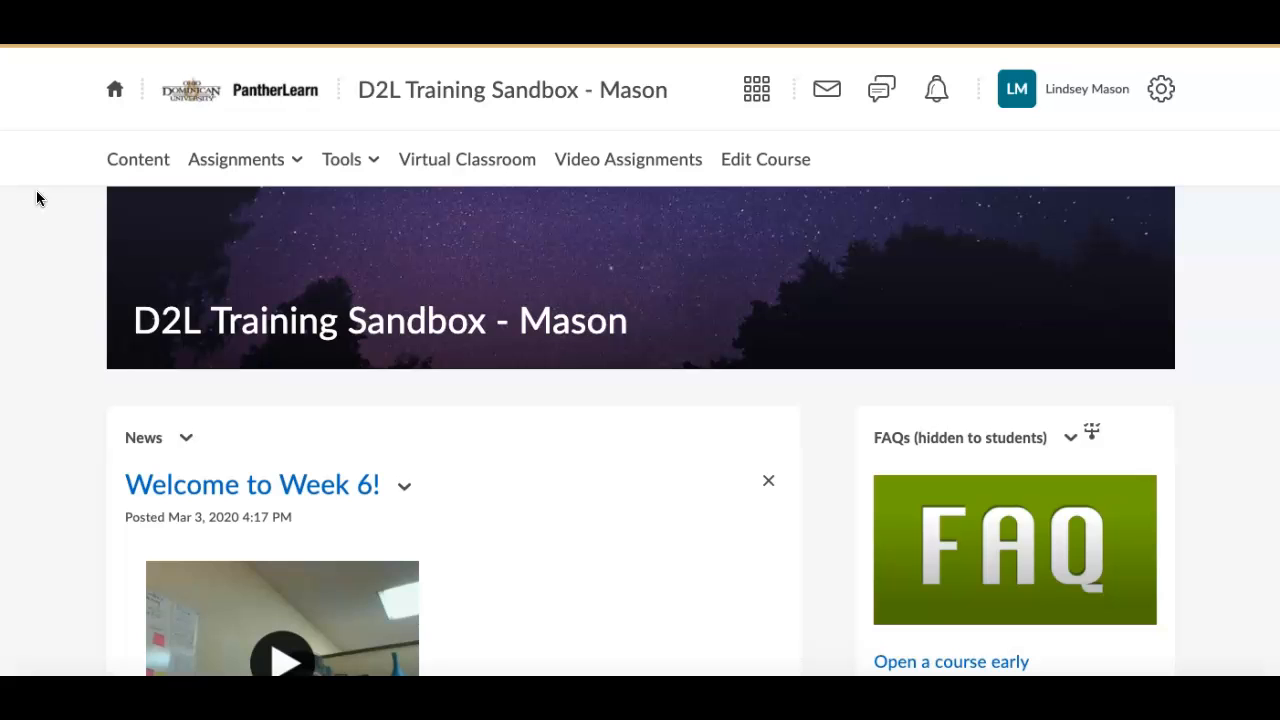
# In the course's group management, start a new category named "Self-enrollment Groups" with the description "Students may enroll in a group of their choosing.".
pyautogui.click(790, 168)
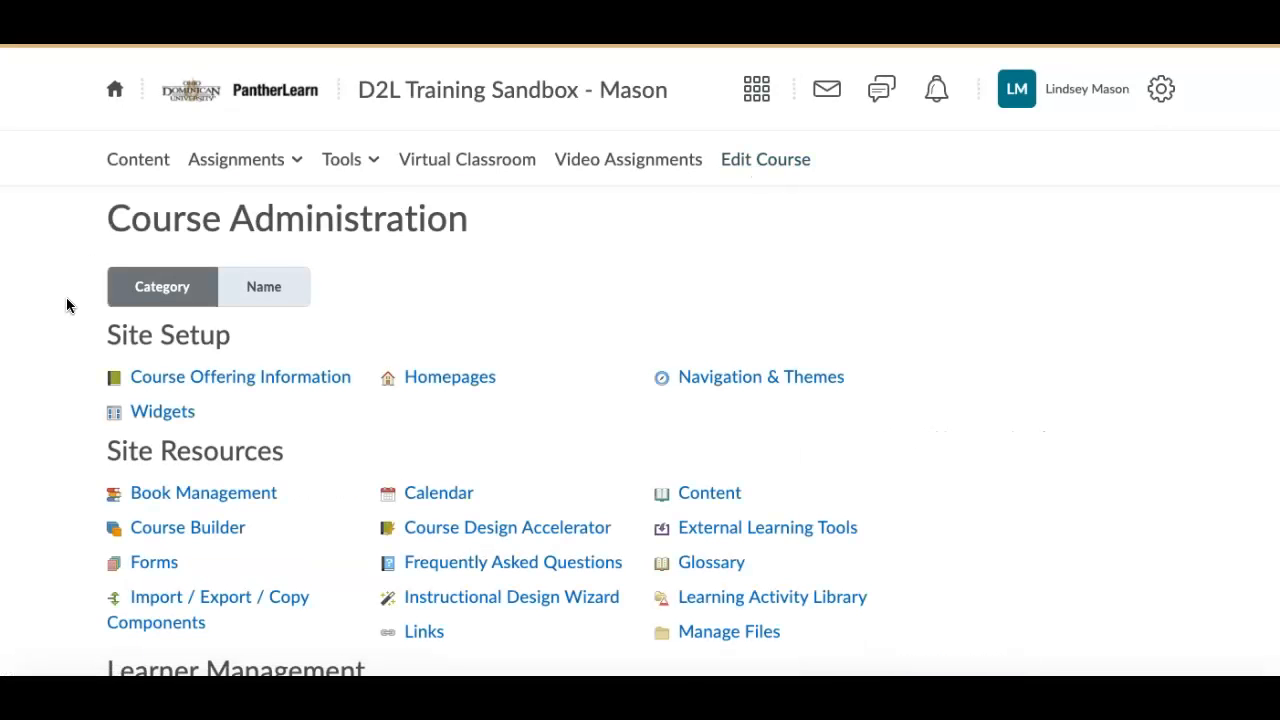
pyautogui.scroll(-3, 66, 297)
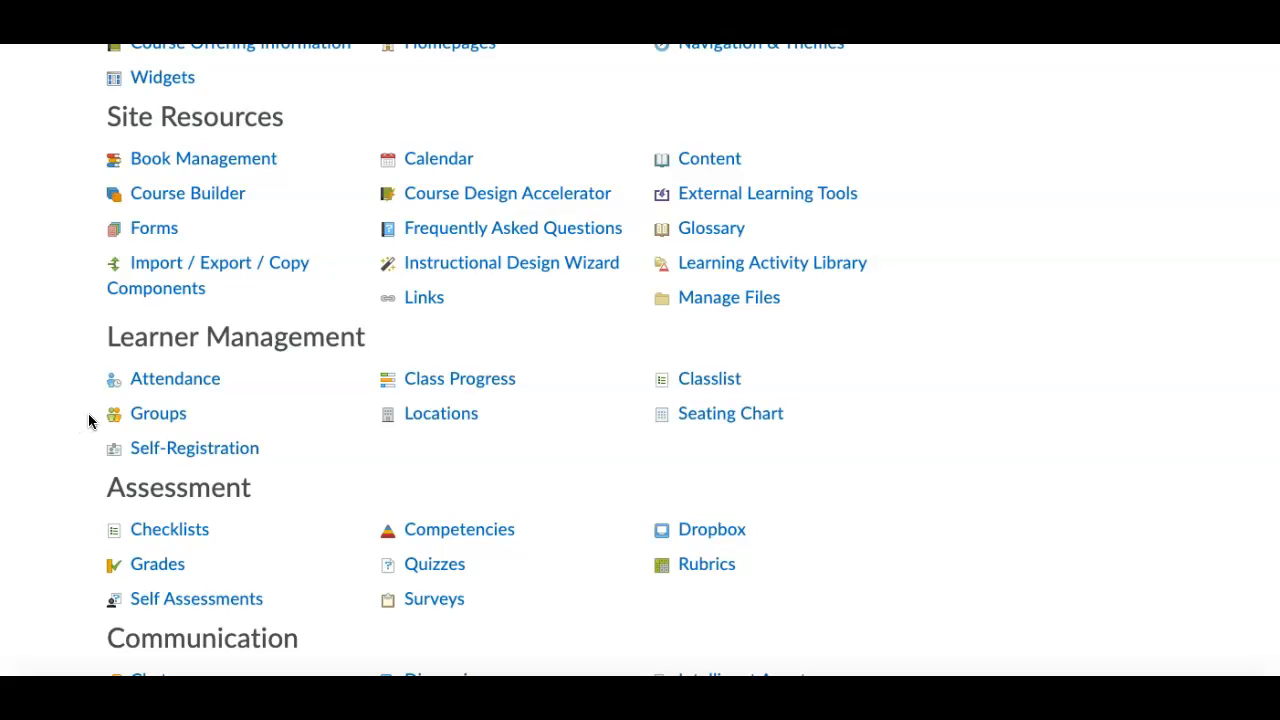
pyautogui.click(155, 420)
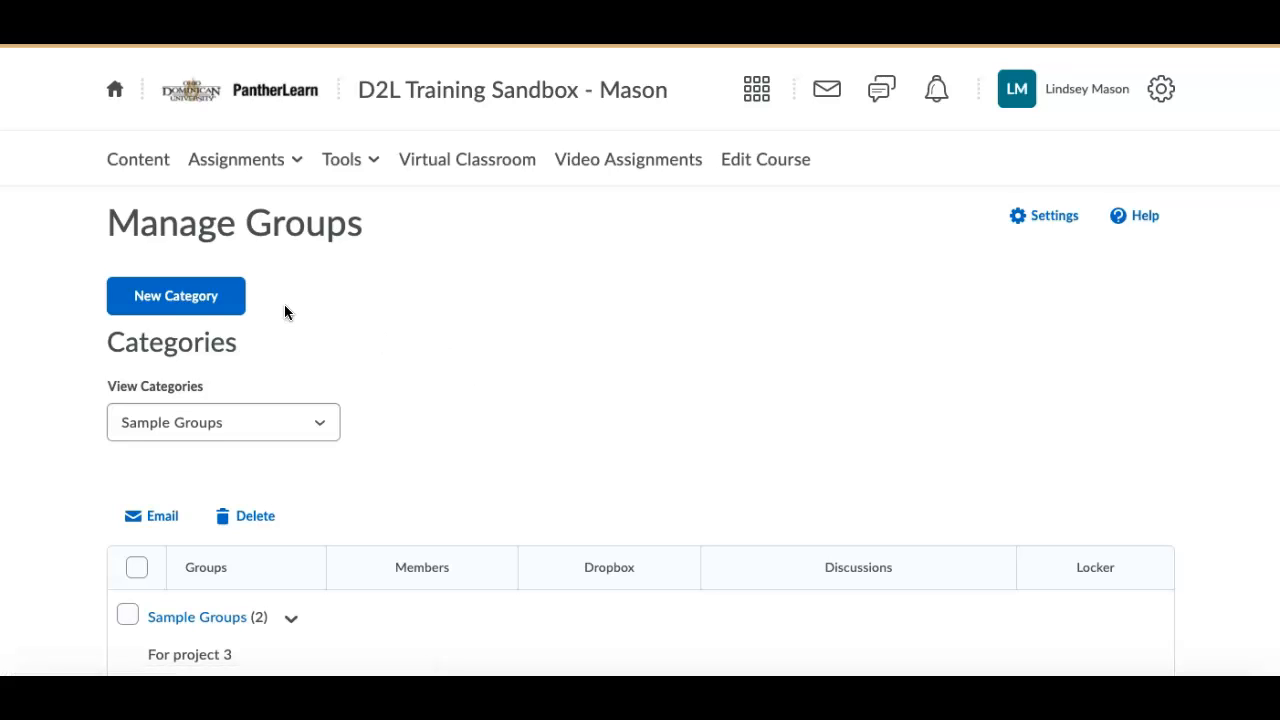
pyautogui.click(227, 300)
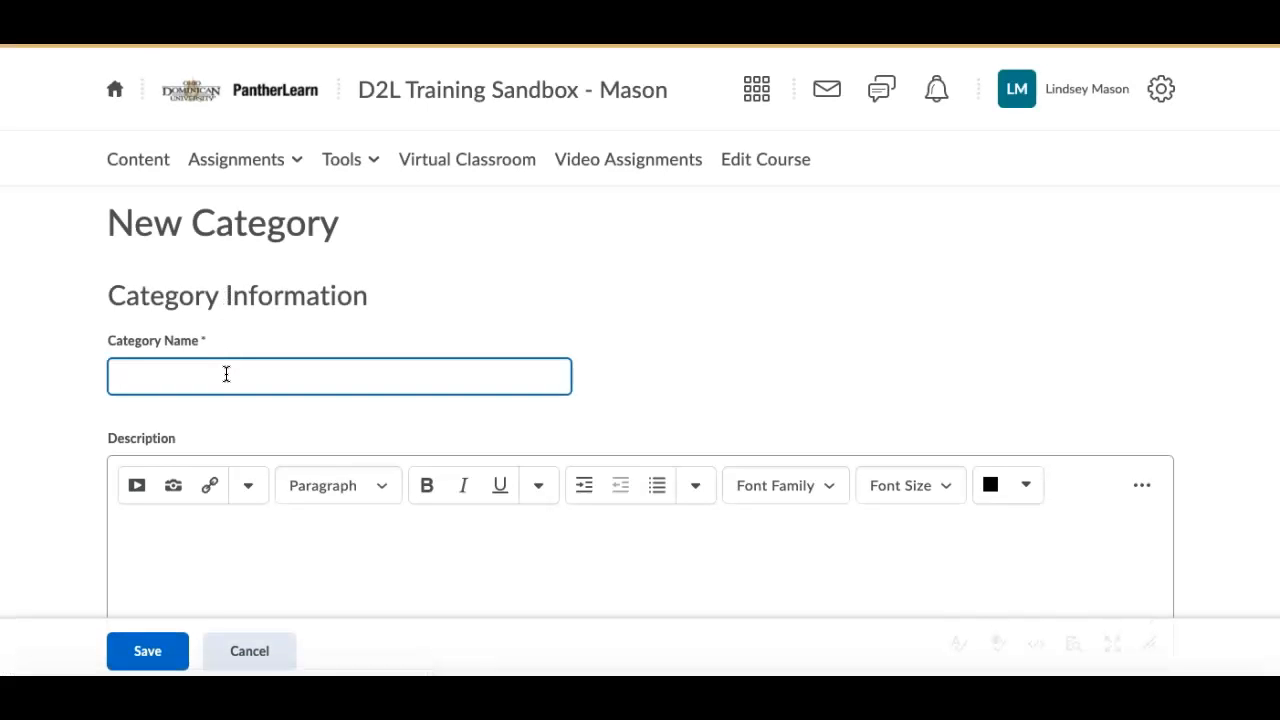
pyautogui.write('Self-enrollment Groups')
pyautogui.click(154, 531)
pyautogui.write('Students may enroll in a group')
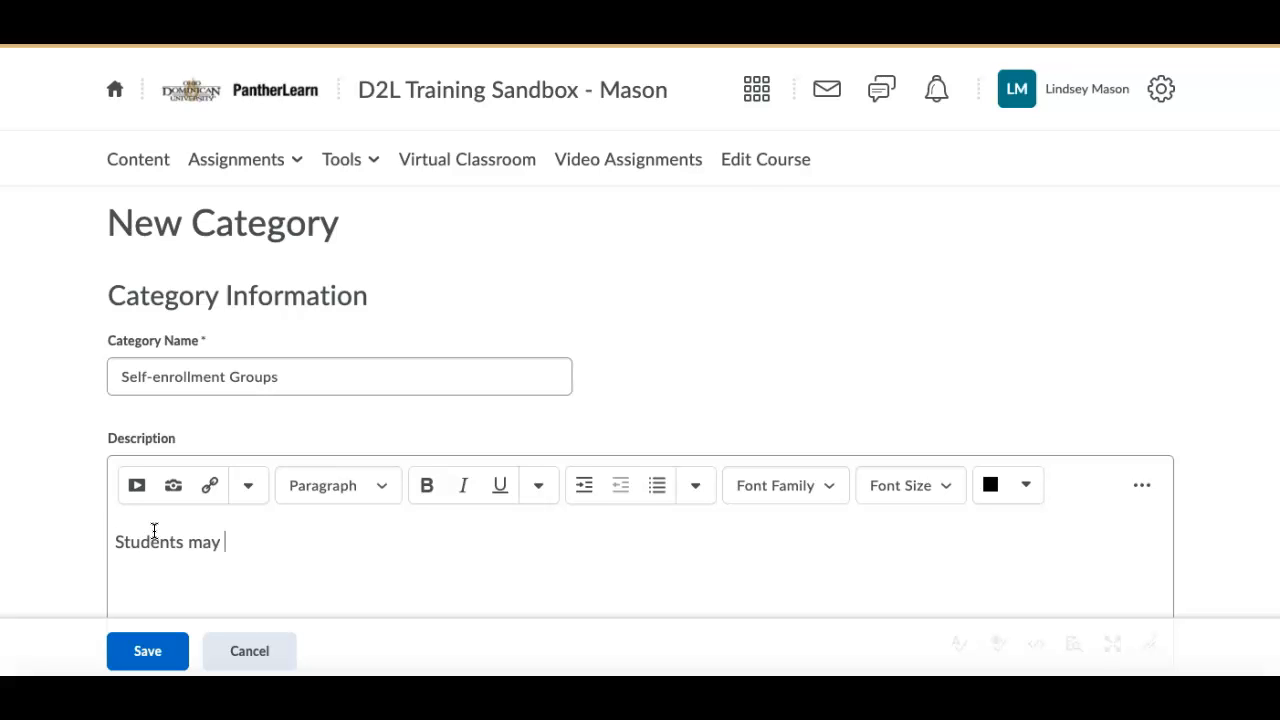
pyautogui.write(' of their ch')
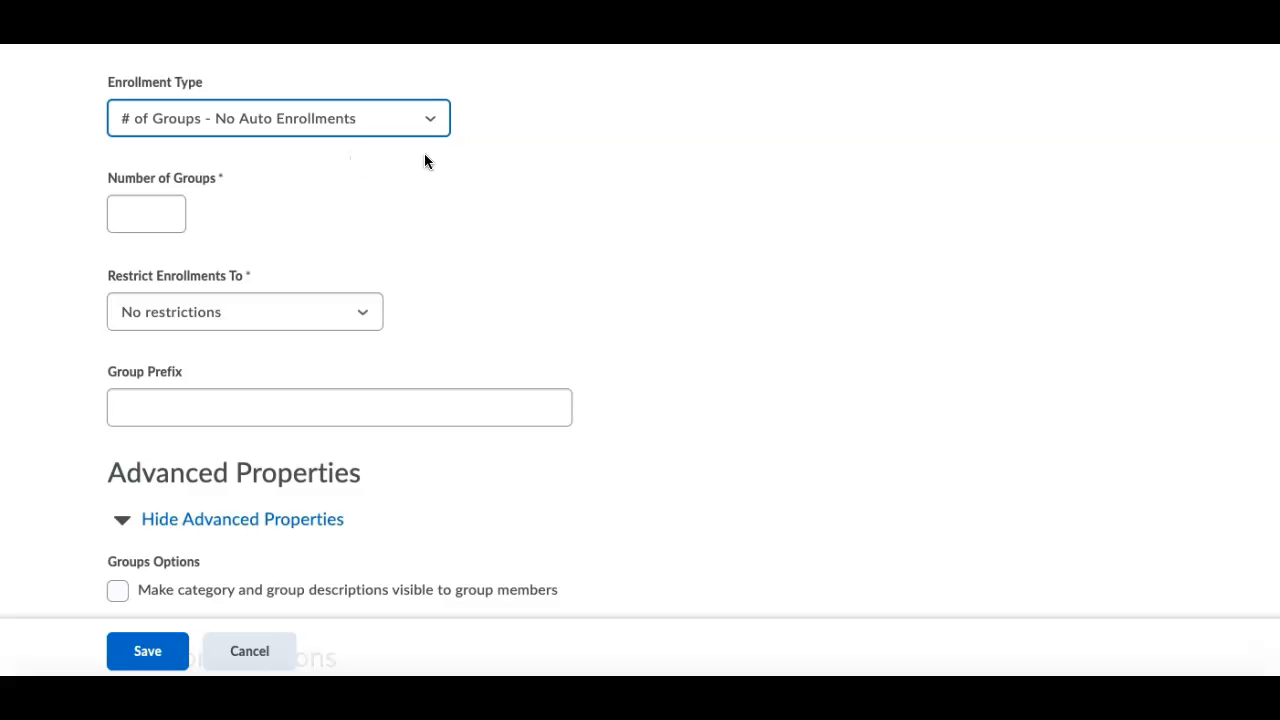
# Set the enrollment type to "# of Groups, Capacity of # - Self Enrollment" with 4 users, 6 groups and no restrictions.
pyautogui.click(433, 118)
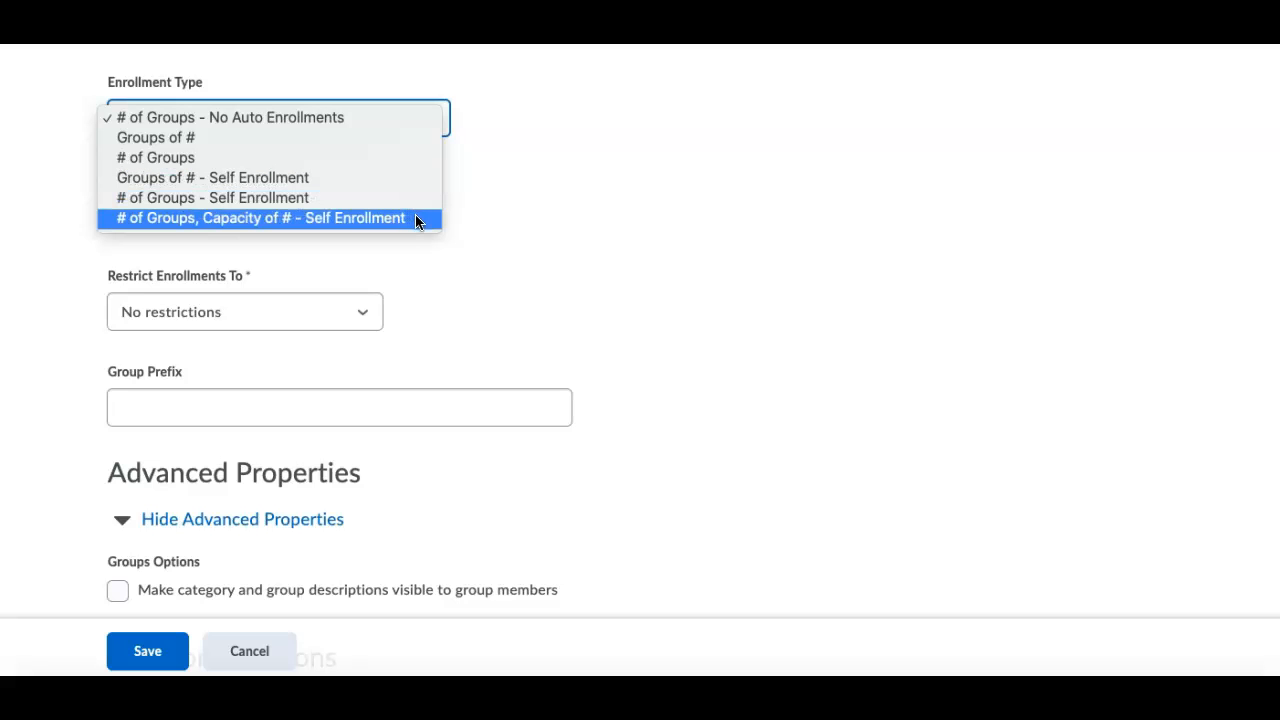
pyautogui.click(418, 218)
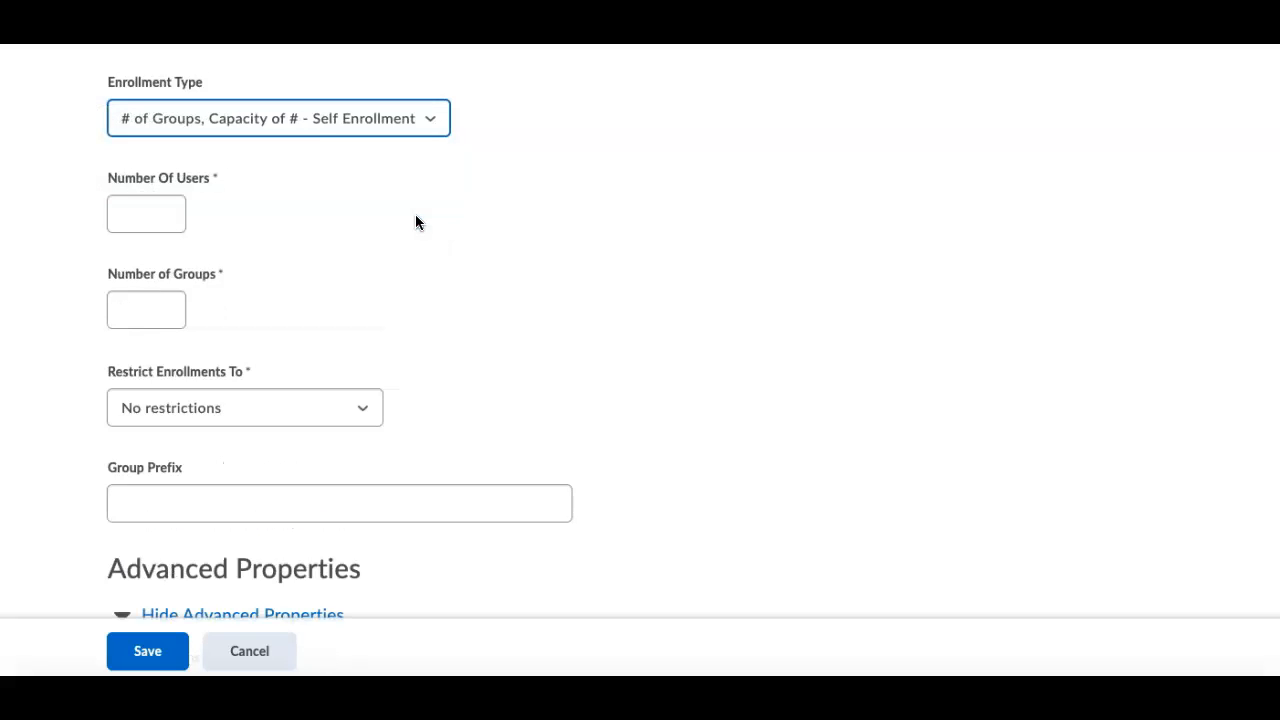
pyautogui.click(161, 212)
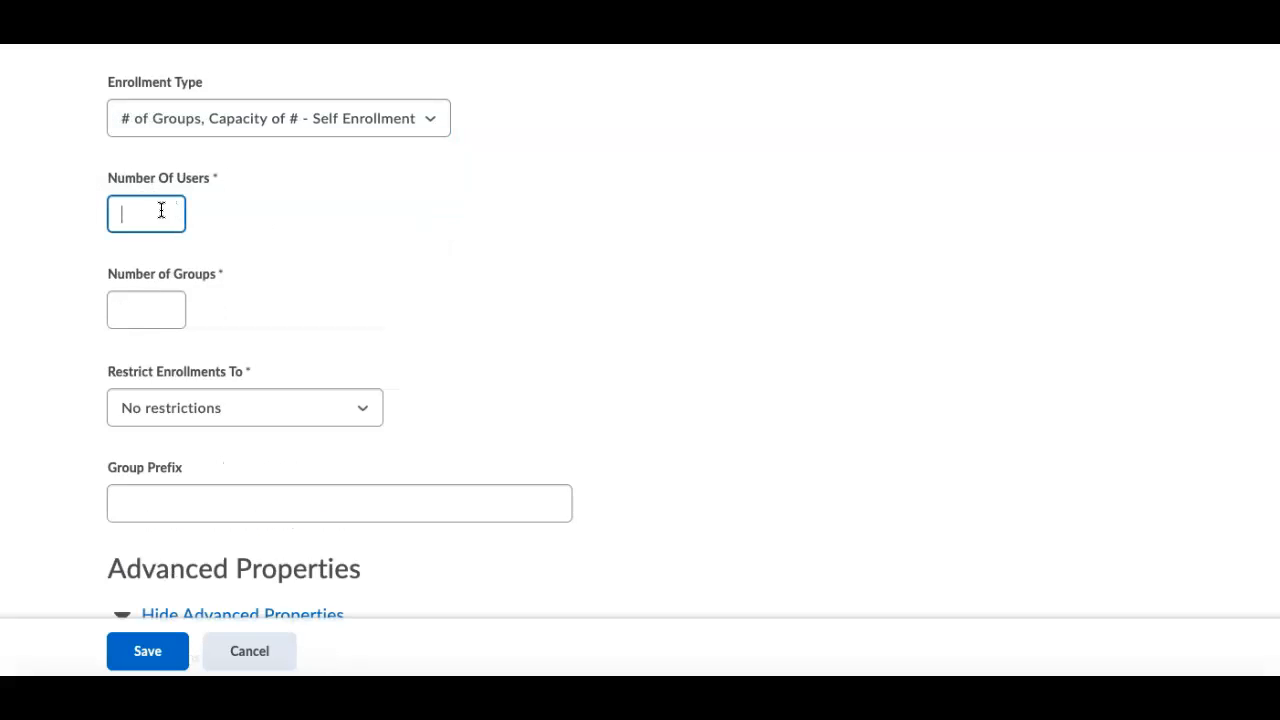
pyautogui.write('4')
pyautogui.click(142, 308)
pyautogui.write('6')
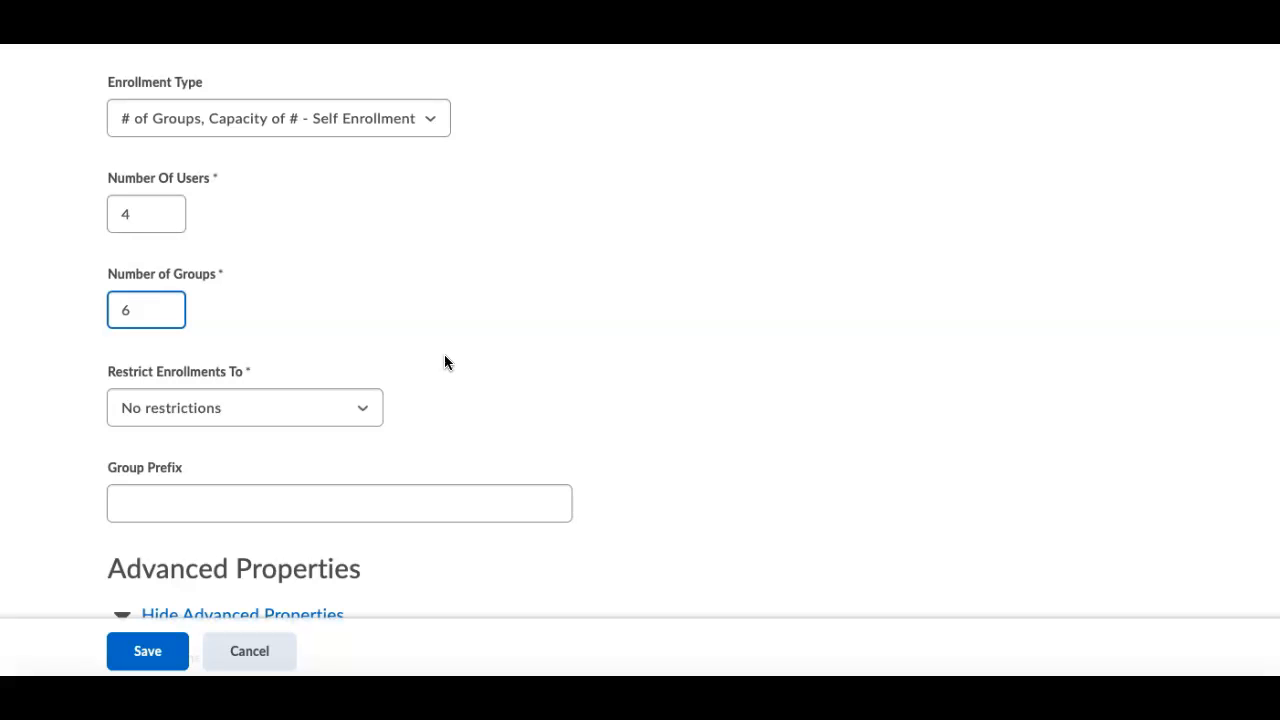
pyautogui.click(361, 408)
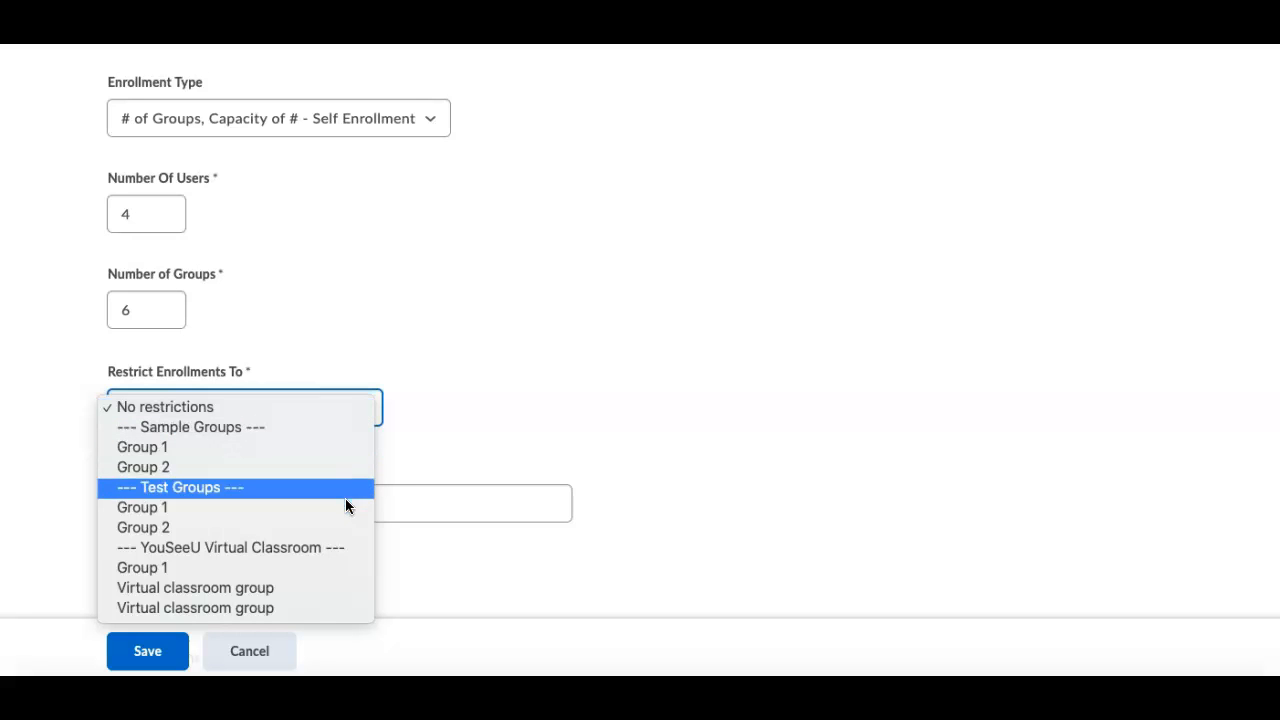
pyautogui.click(354, 407)
pyautogui.click(510, 495)
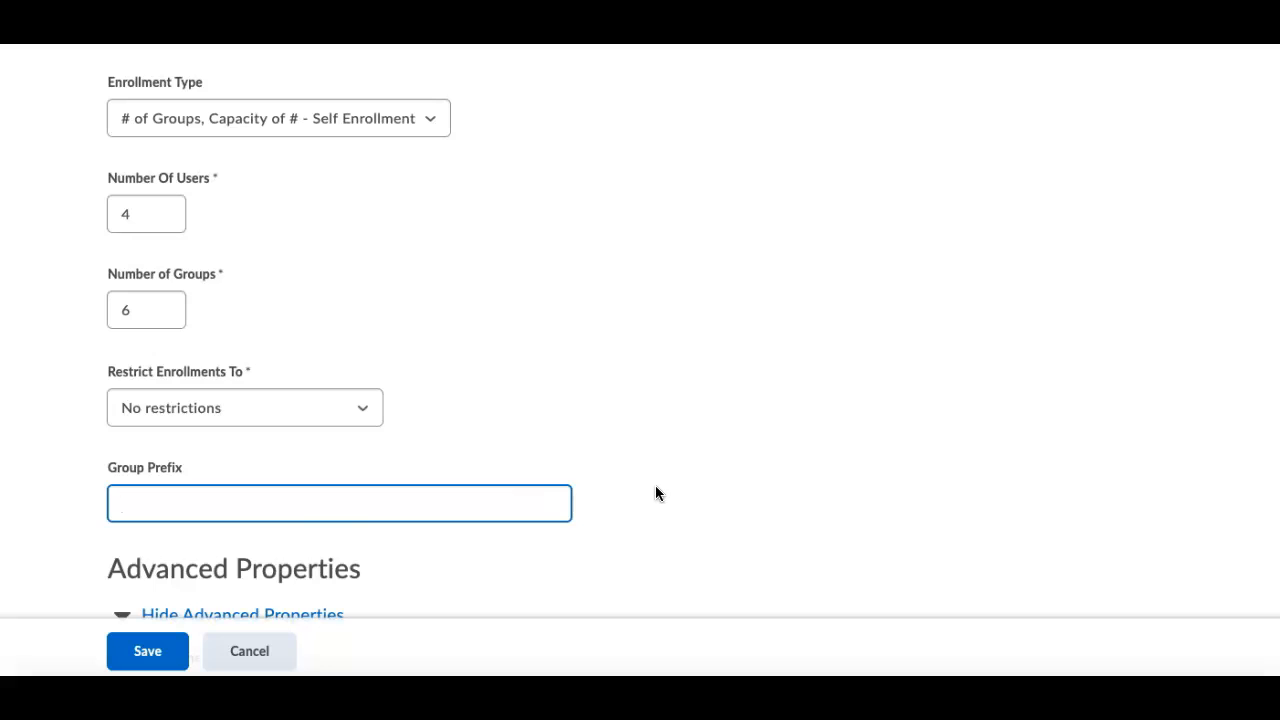
# Enable the self enrollment expiry date and the allocation of unenrolled users after that date.
pyautogui.scroll(-4, 655, 485)
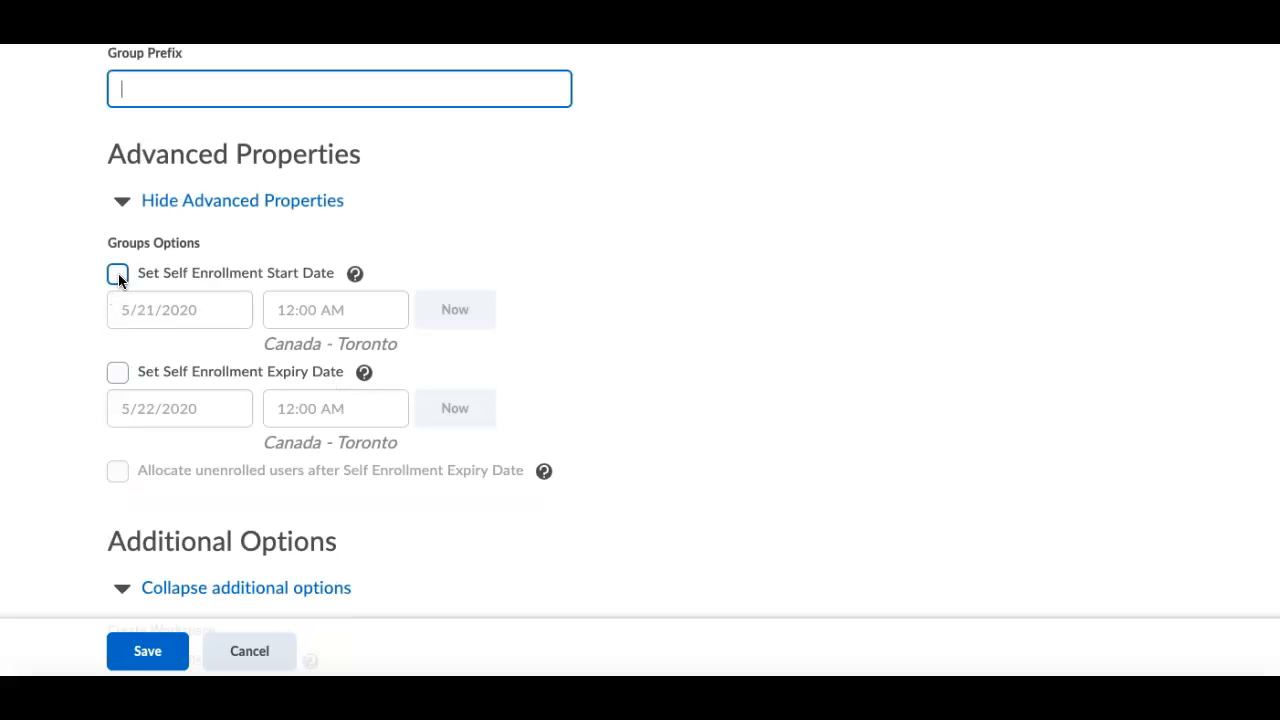
pyautogui.click(117, 373)
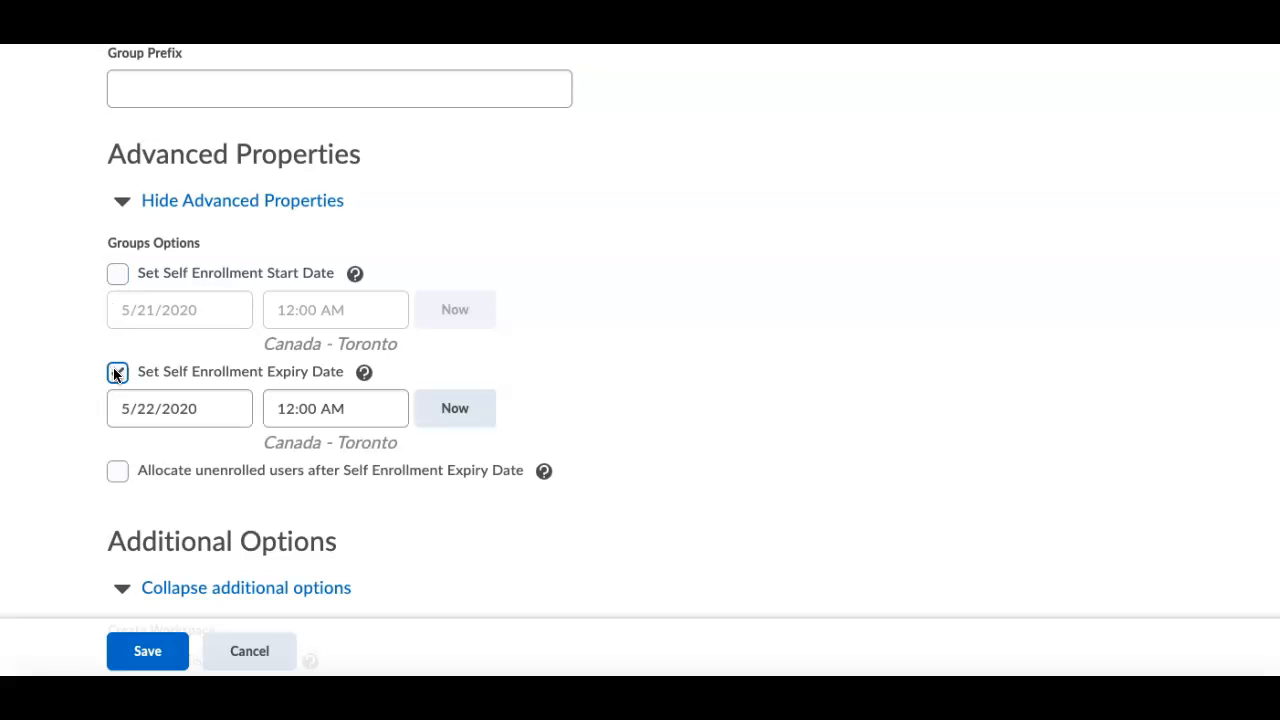
pyautogui.click(118, 474)
# Set up discussion areas in a new forum "Group Project" with the description "Complete your group project here.", and save the category.
pyautogui.scroll(-3, 64, 458)
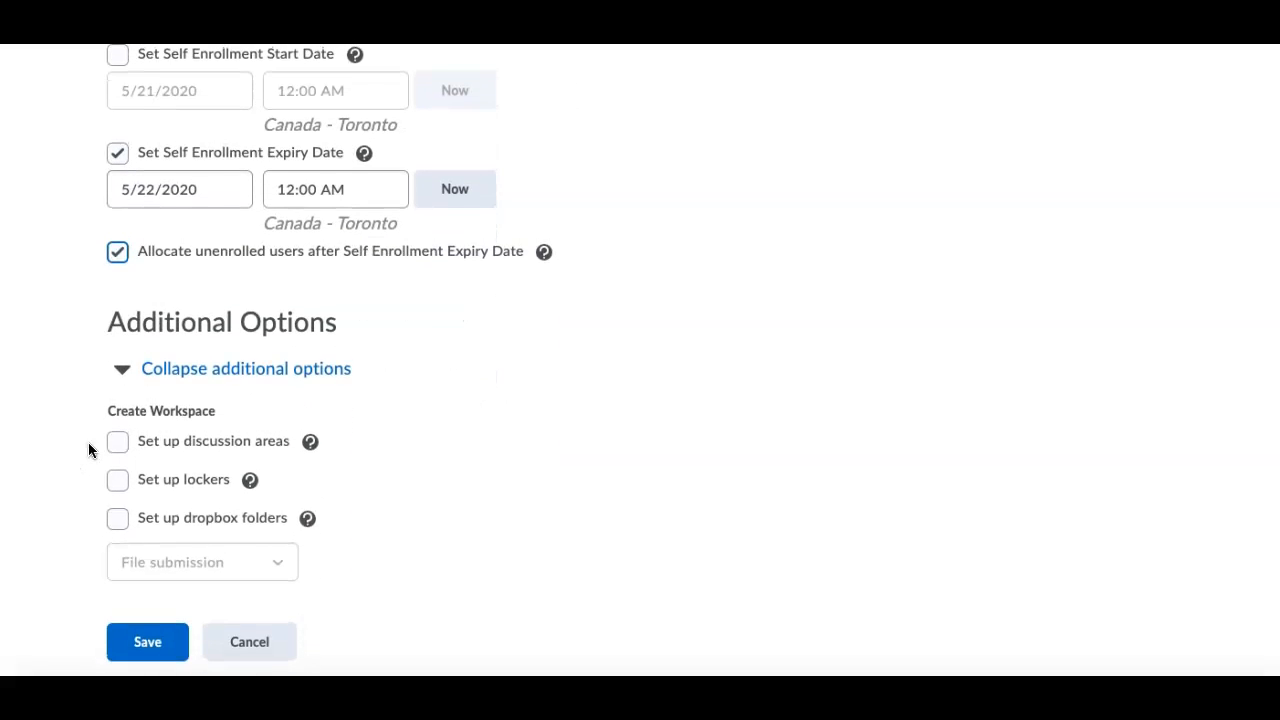
pyautogui.click(112, 439)
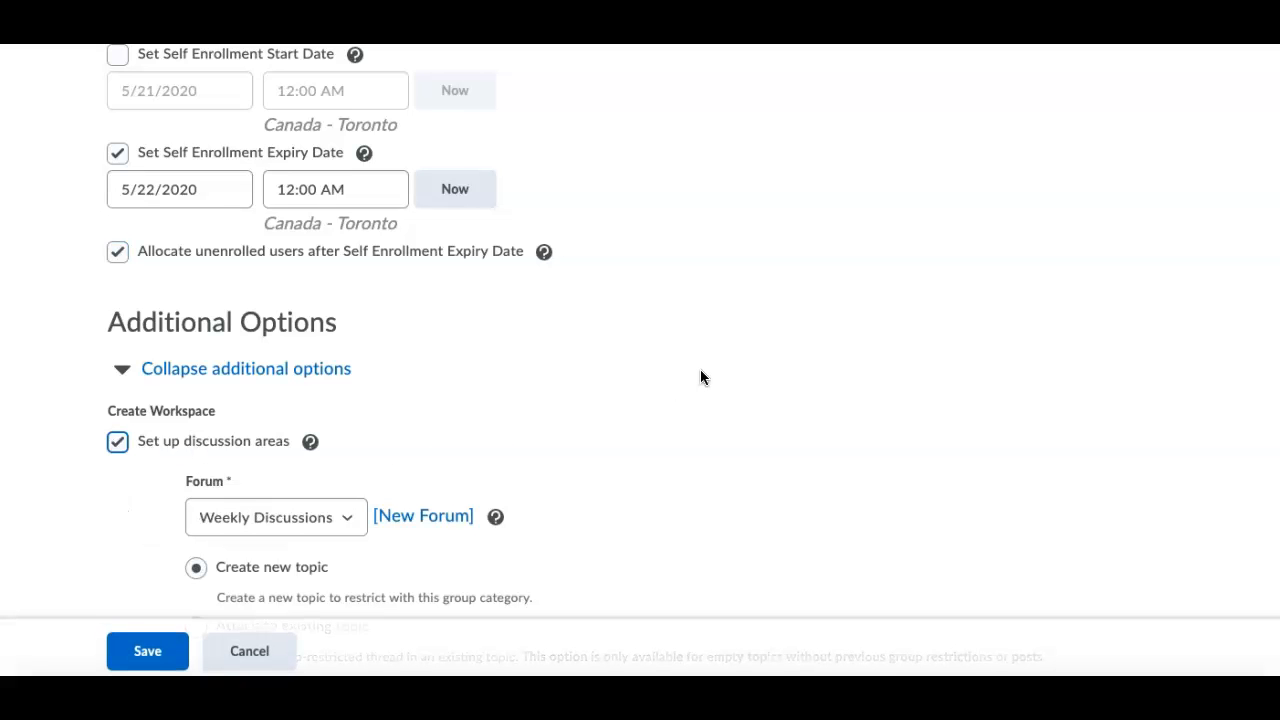
pyautogui.scroll(-3, 701, 370)
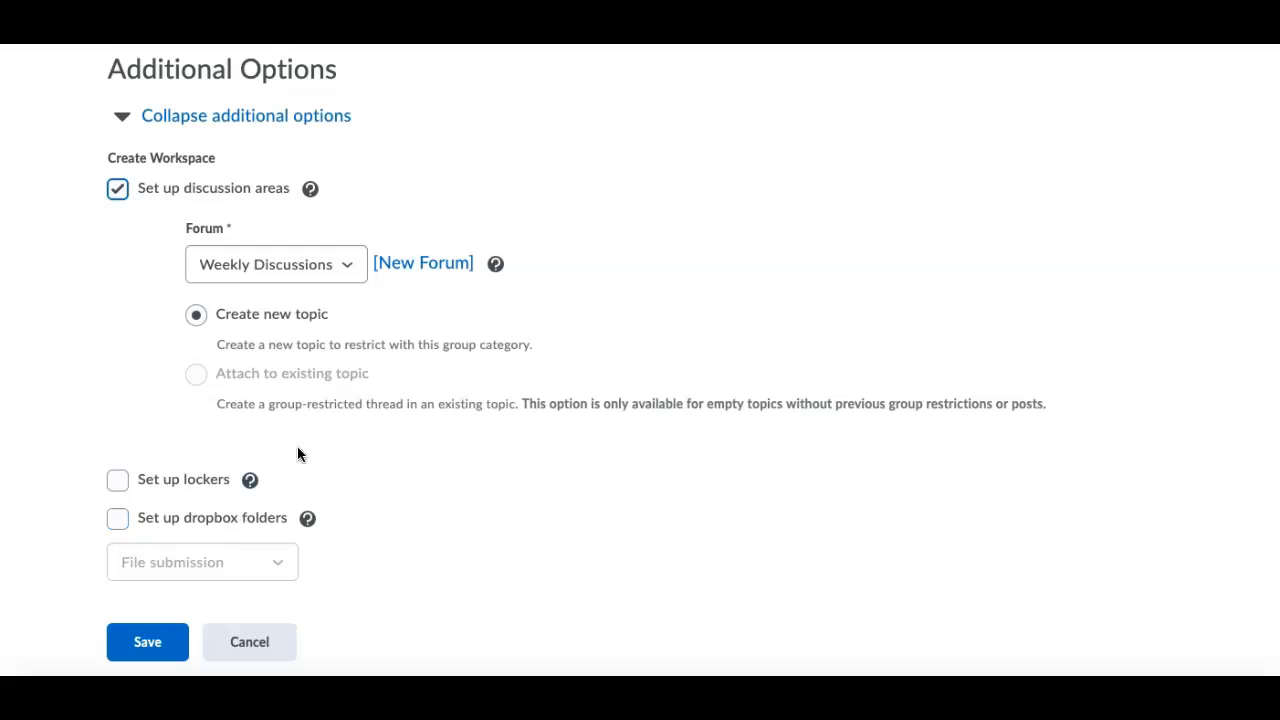
pyautogui.click(423, 264)
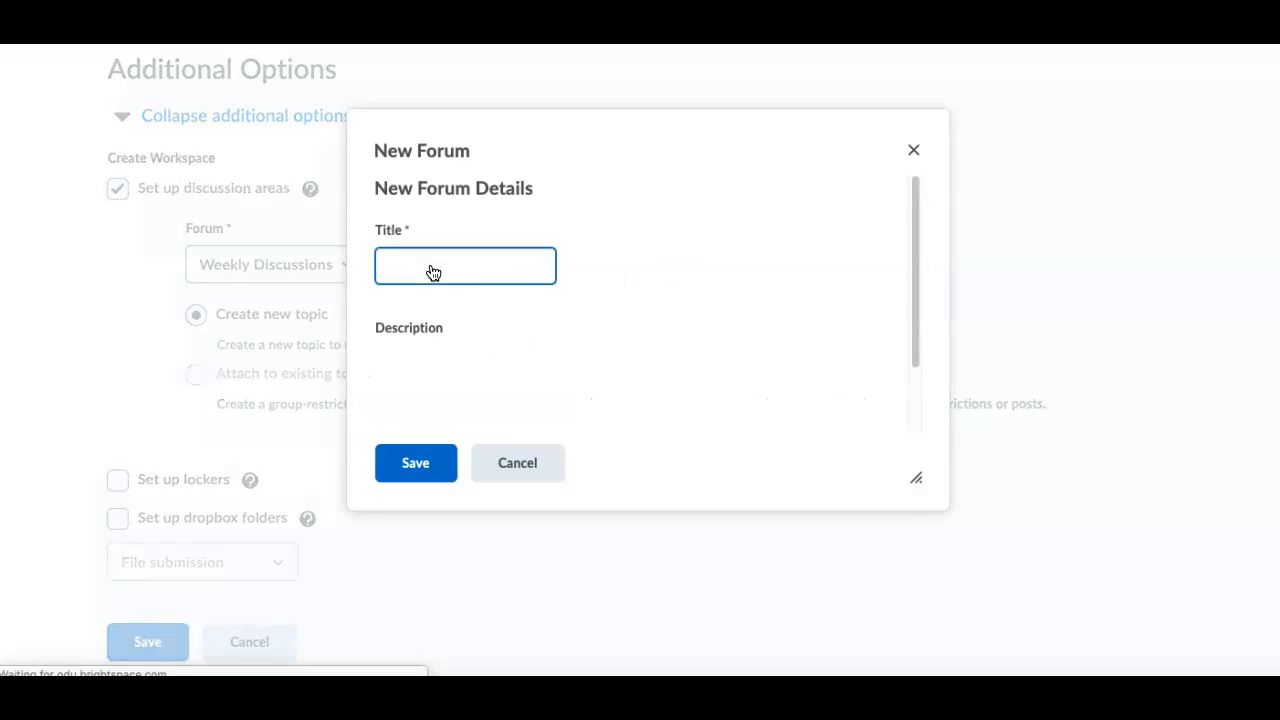
pyautogui.write('Group Project')
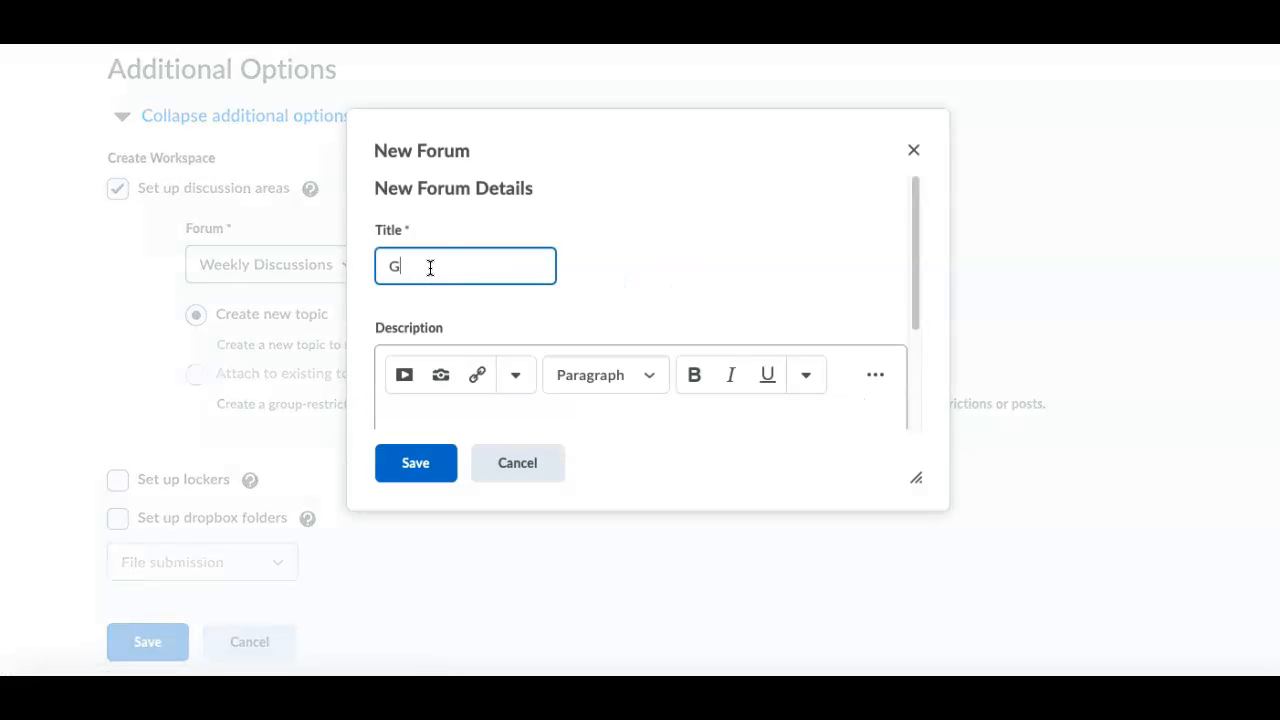
pyautogui.scroll(-1, 466, 379)
pyautogui.click(467, 372)
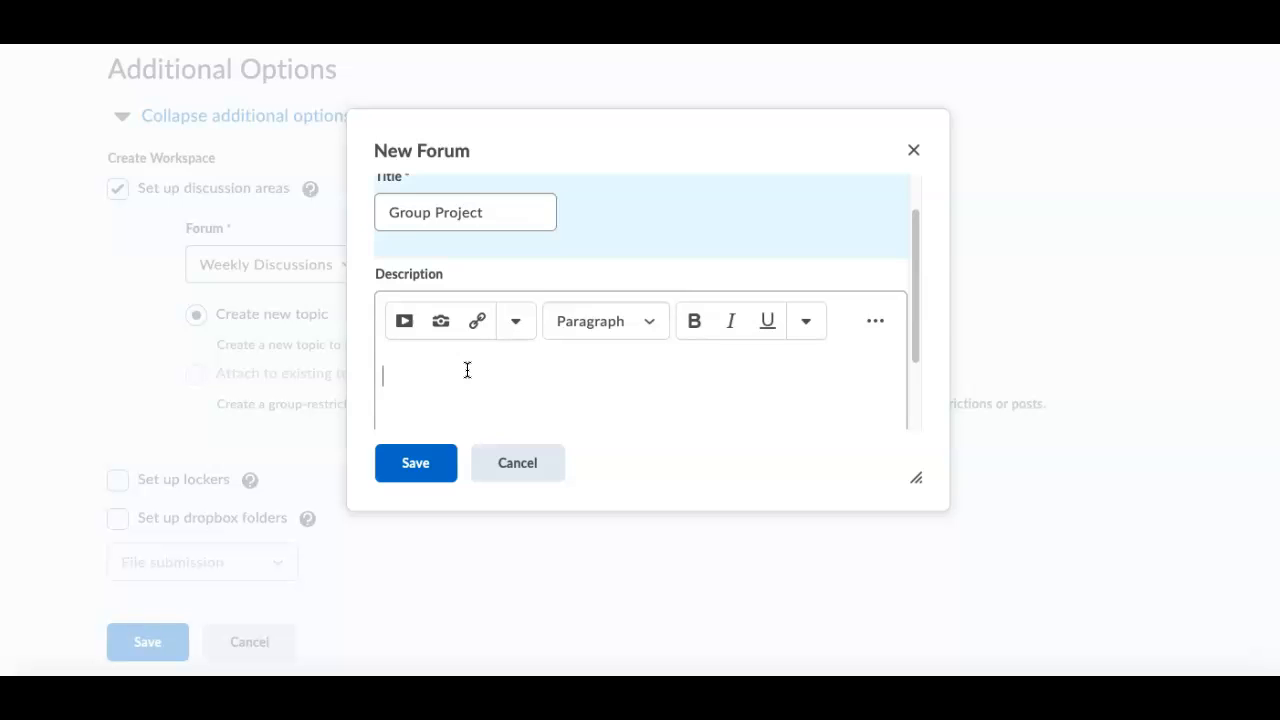
pyautogui.write('Complete your group project here.')
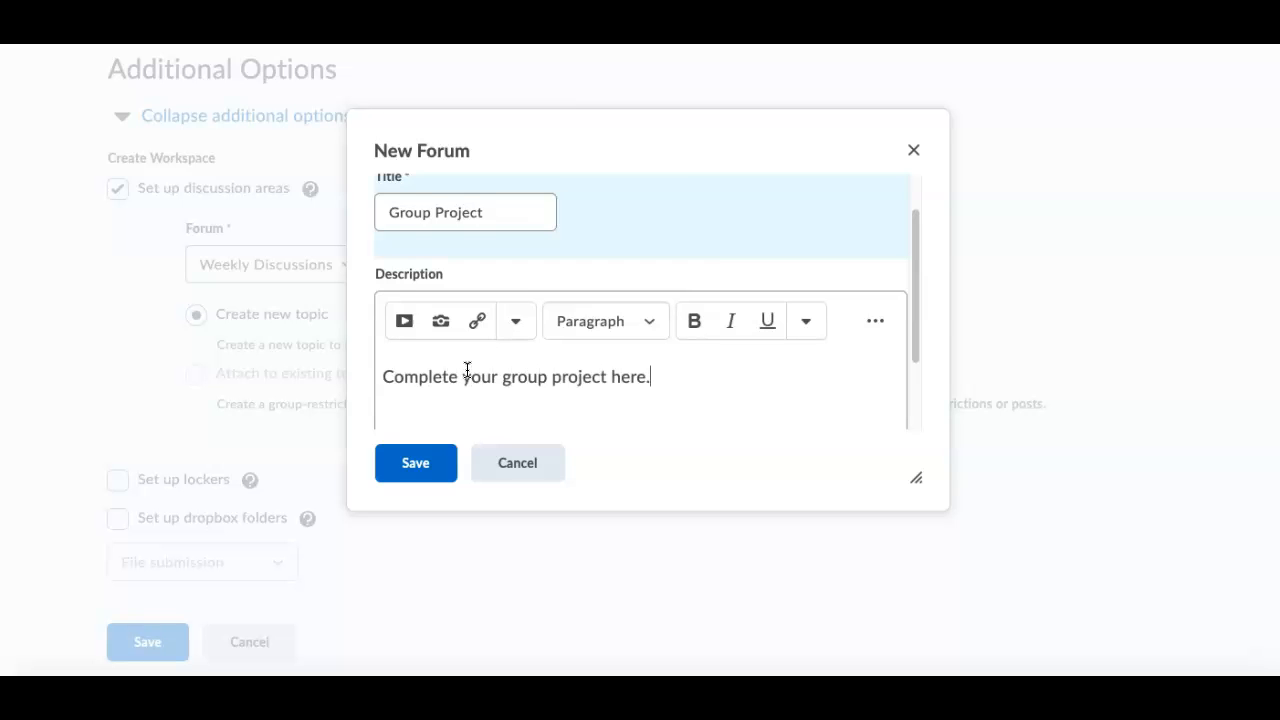
pyautogui.click(423, 465)
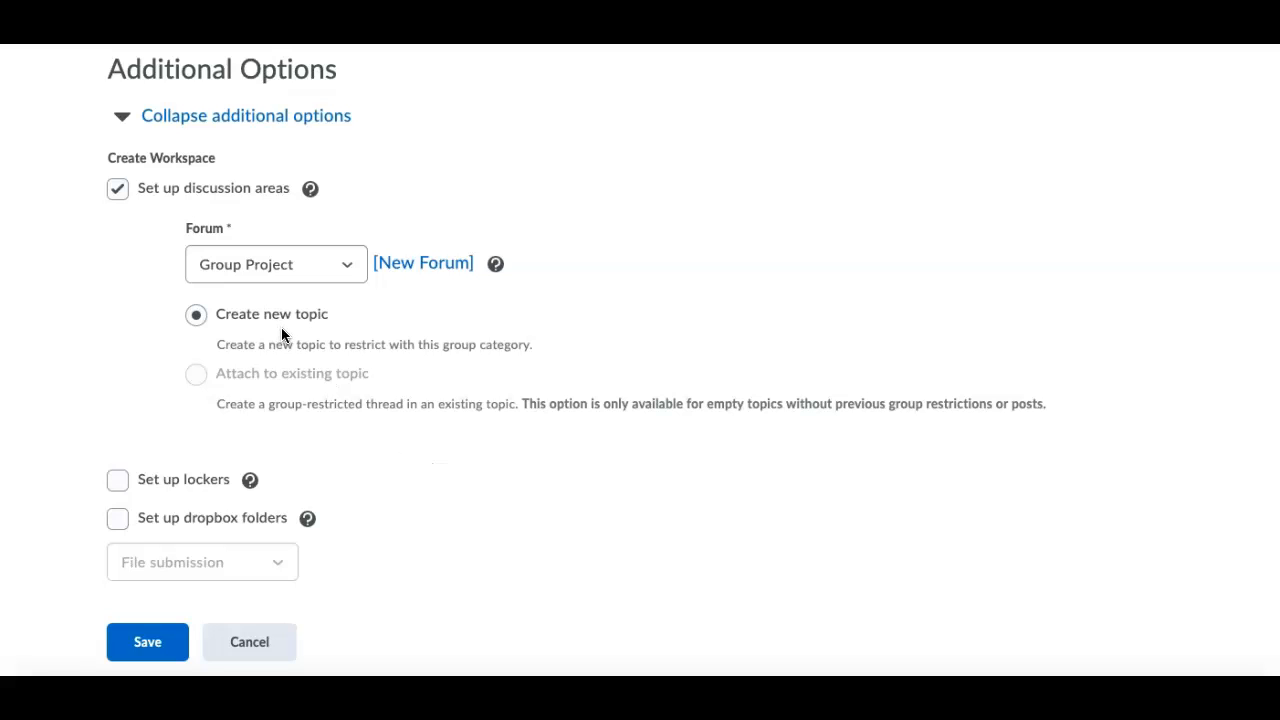
pyautogui.click(153, 643)
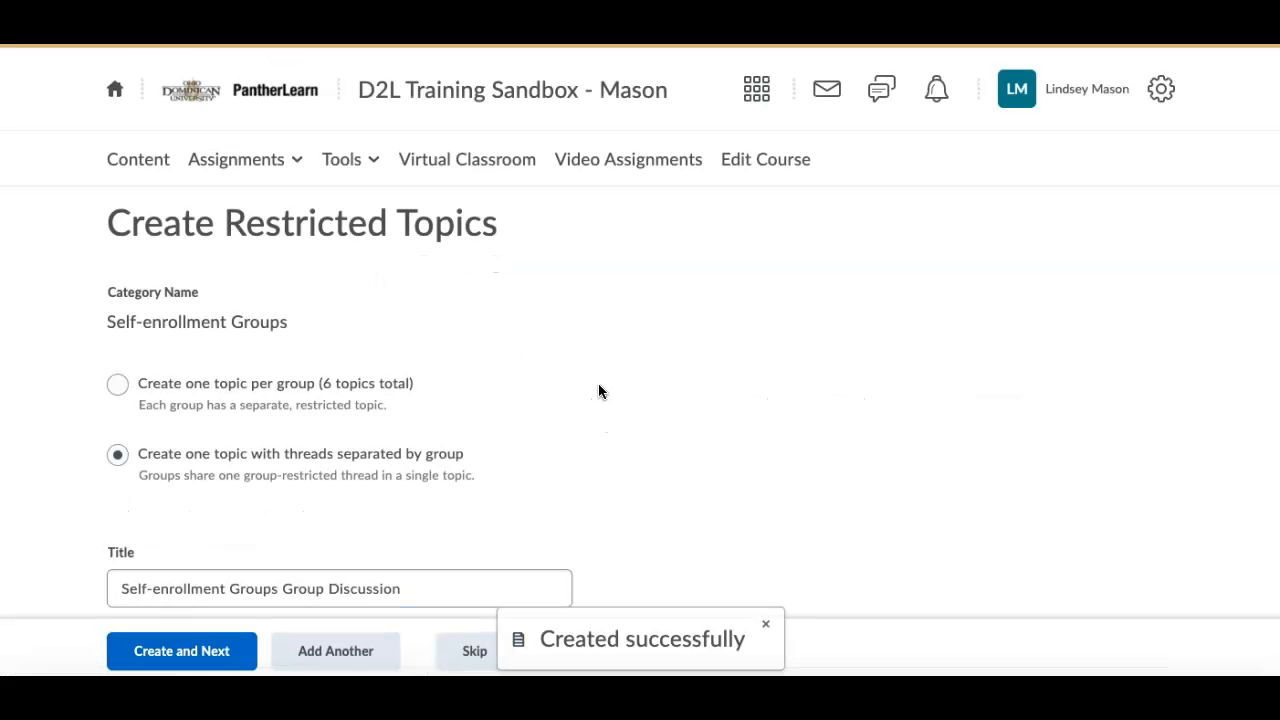
# Create one topic with threads separated by group, described as "Introduce yourself to your group.", and finish the workspace setup.
pyautogui.scroll(-3, 598, 383)
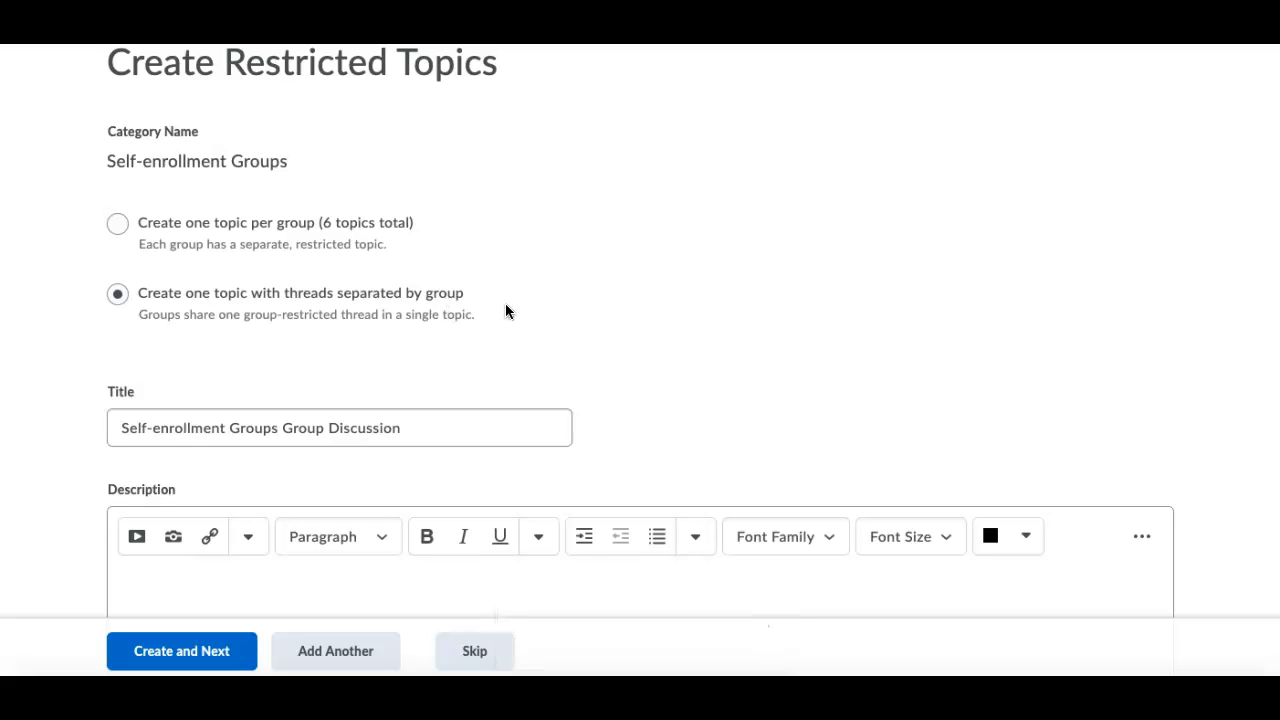
pyautogui.scroll(-2, 583, 308)
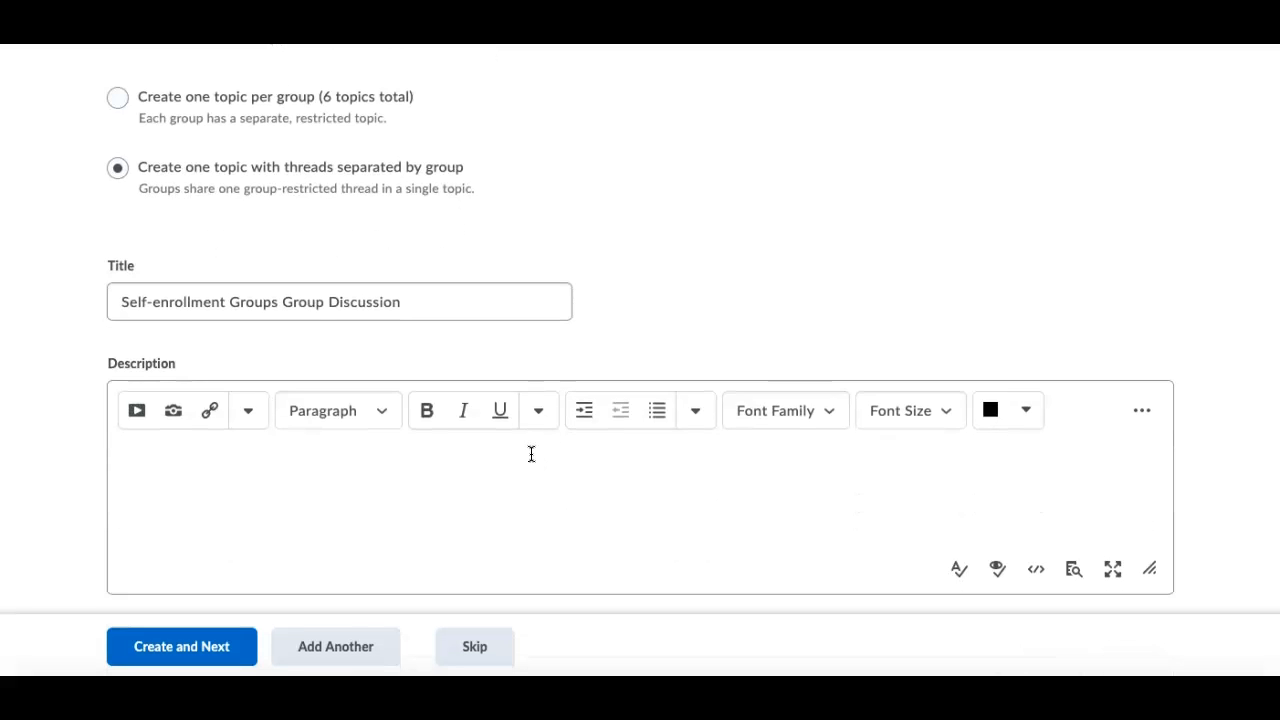
pyautogui.write('Introduce yourself to your group.')
pyautogui.scroll(-1, 67, 483)
pyautogui.click(191, 646)
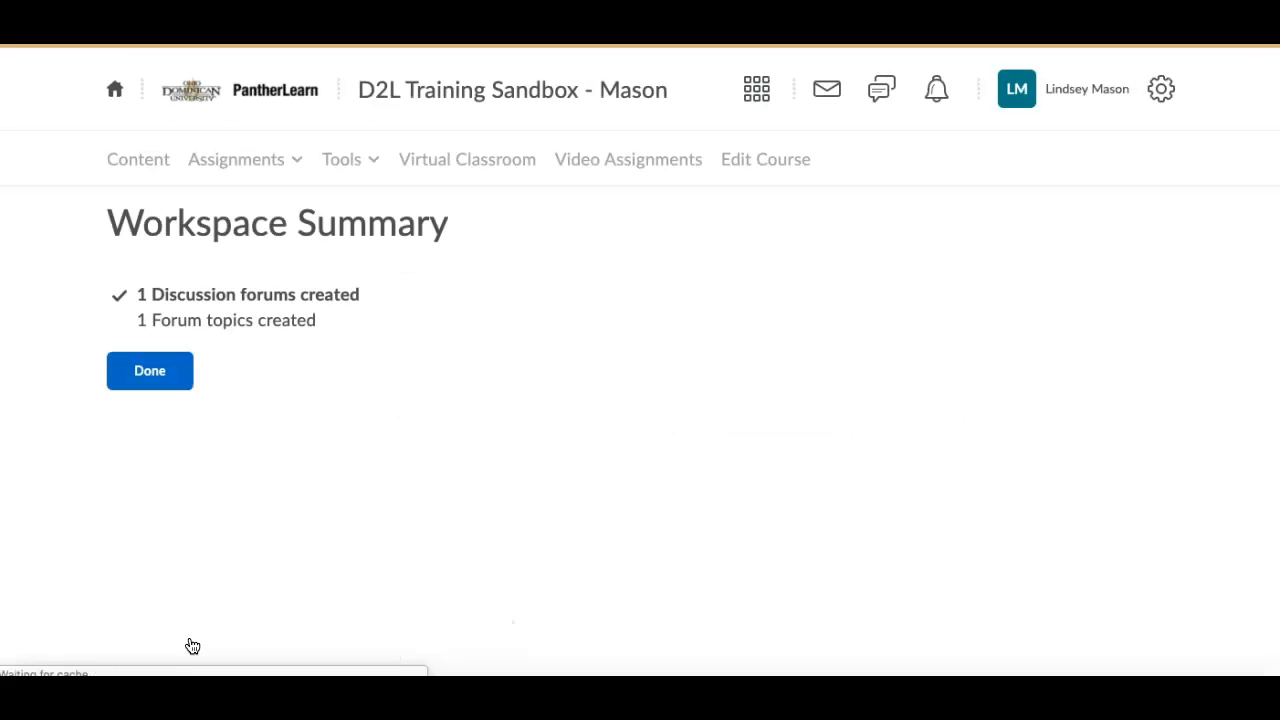
pyautogui.click(150, 371)
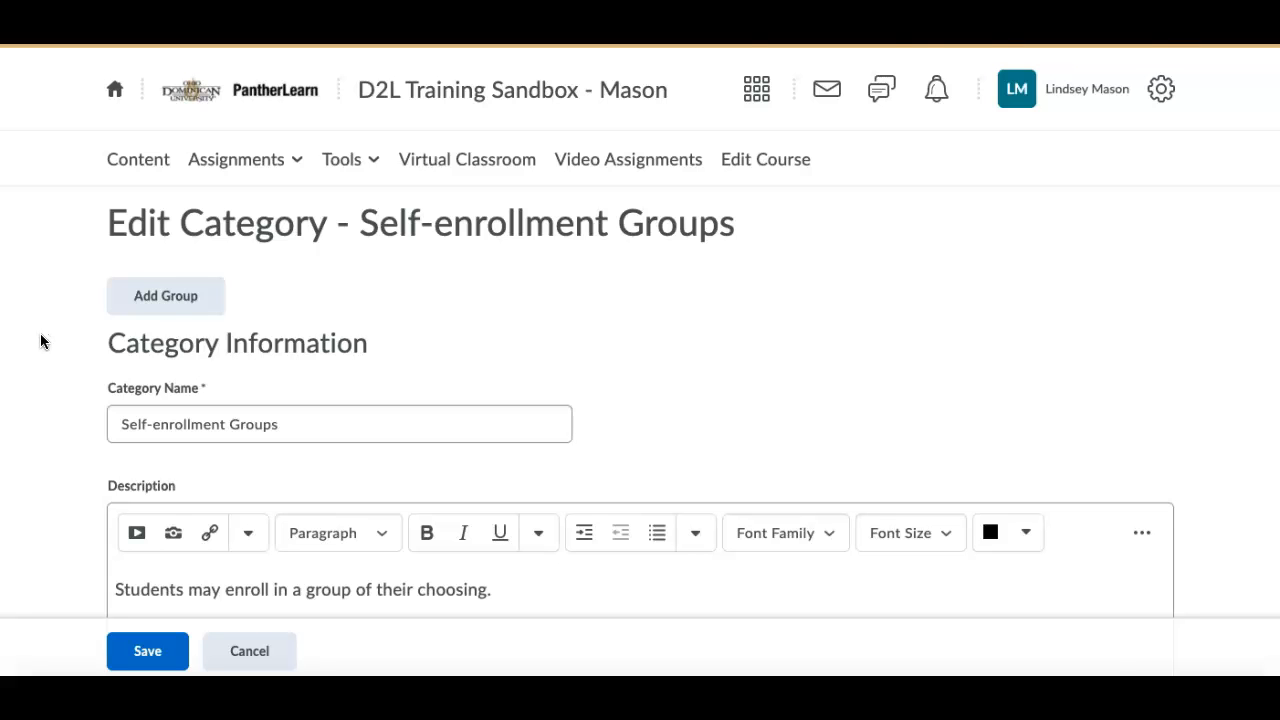
# Save the Self-enrollment Groups category after reviewing its settings, and look over its list of groups.
pyautogui.scroll(-6, 40, 342)
pyautogui.scroll(-5, 40, 342)
pyautogui.scroll(-4, 40, 341)
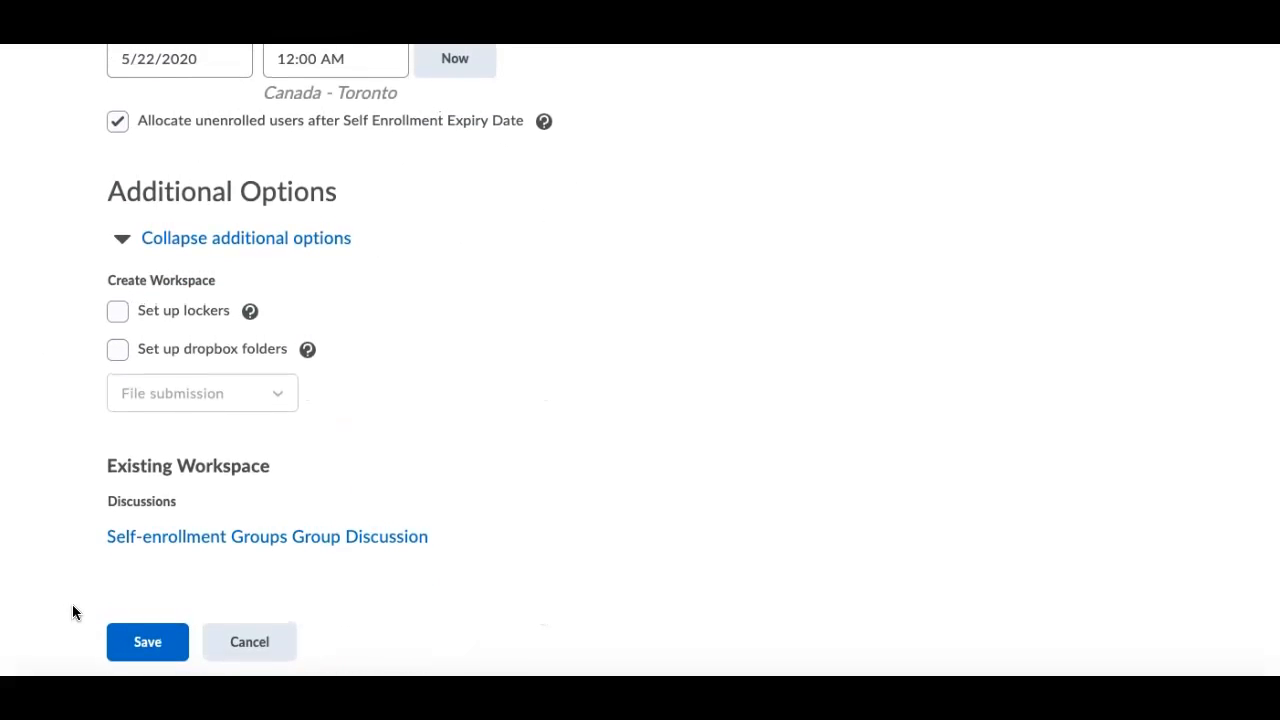
pyautogui.click(121, 650)
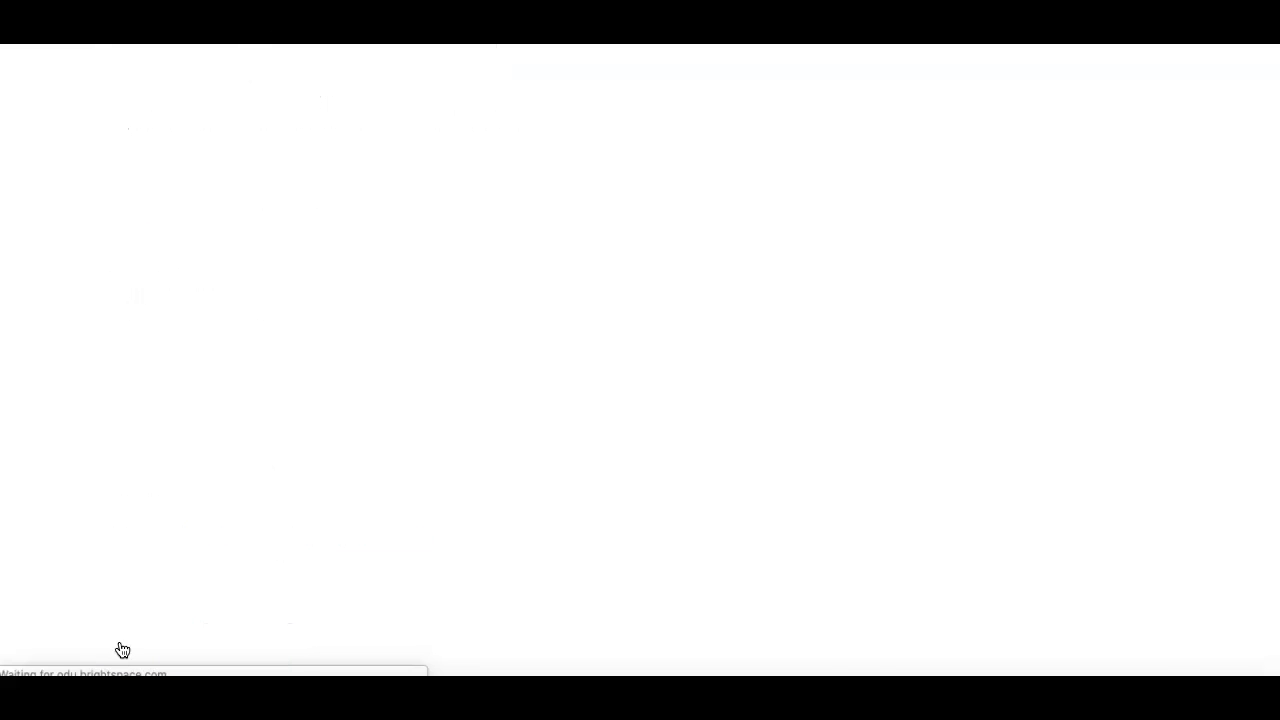
pyautogui.scroll(-3, 67, 465)
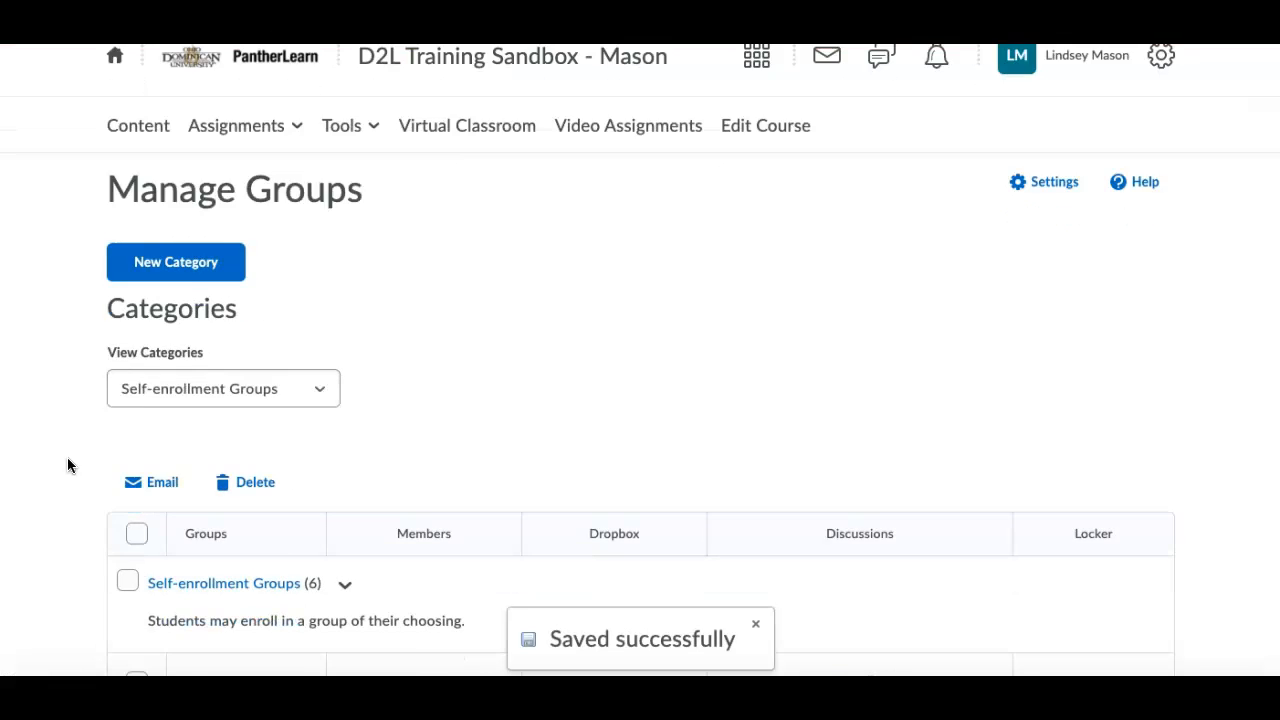
pyautogui.scroll(-1, 71, 440)
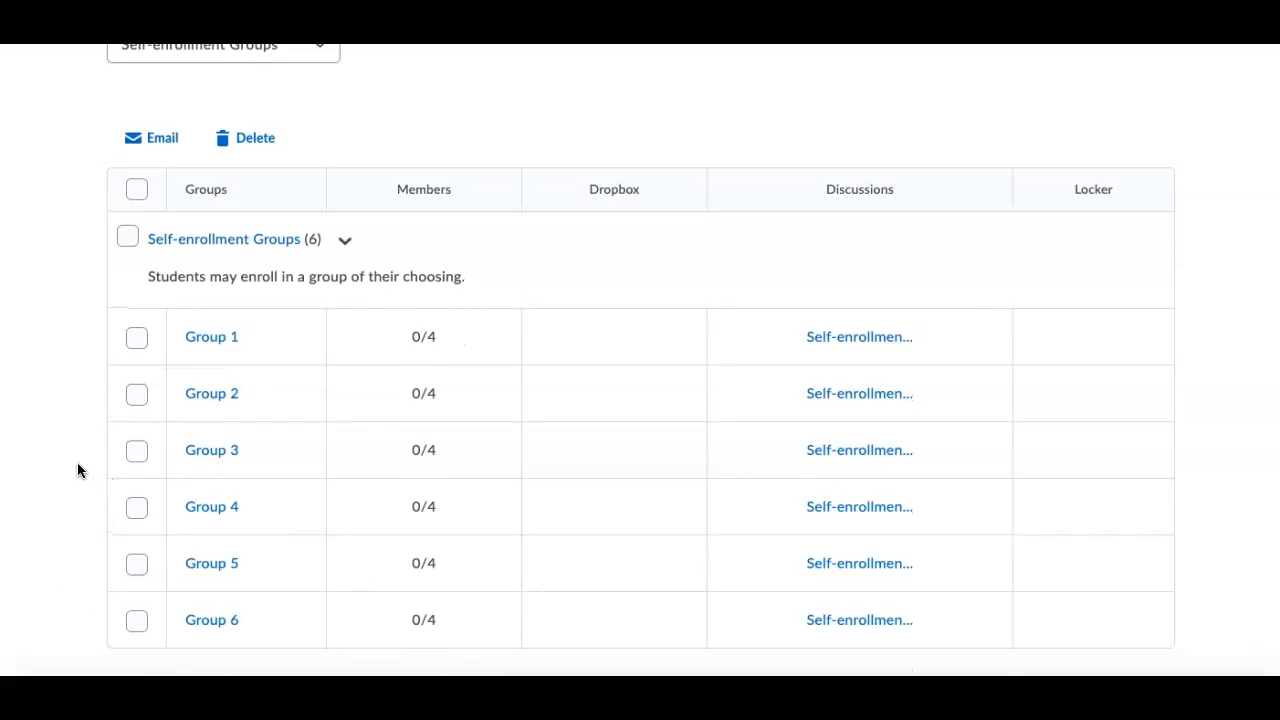
pyautogui.scroll(4, 78, 470)
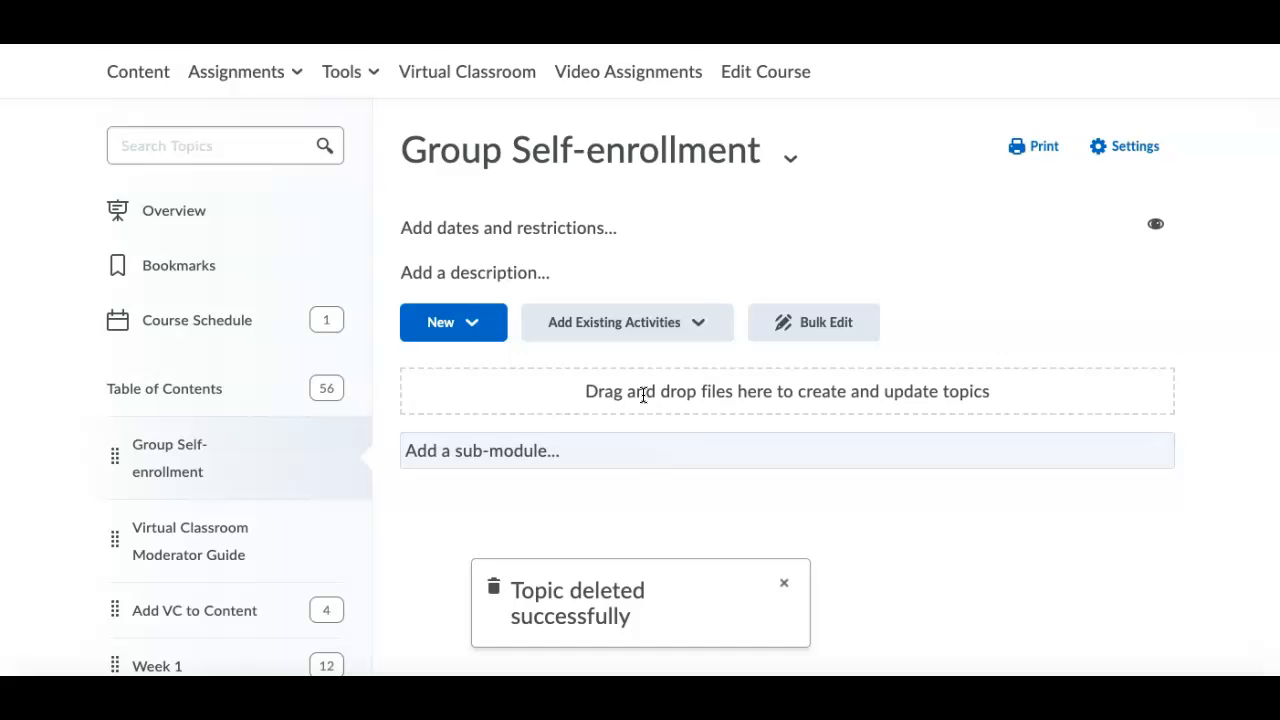
# Add the existing Self-enrollment Groups Group Discussion topic from the Group Project forum to the Group Self-enrollment module.
pyautogui.click(699, 330)
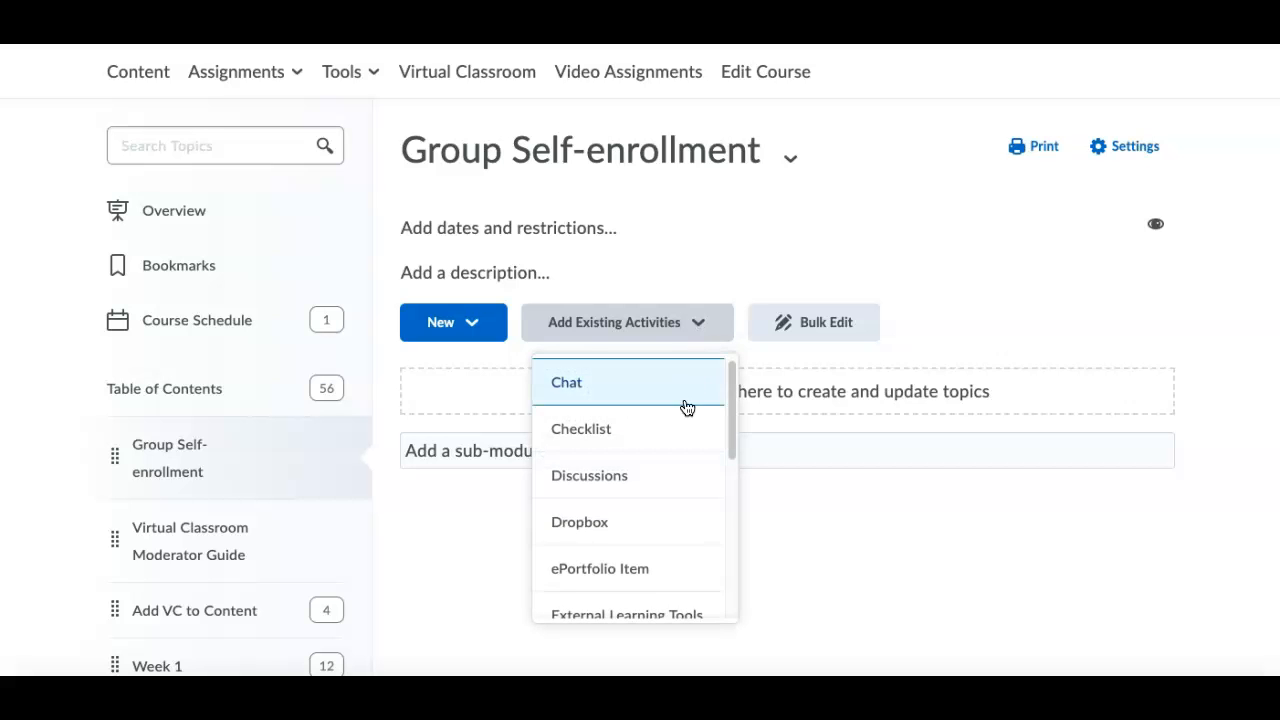
pyautogui.click(677, 471)
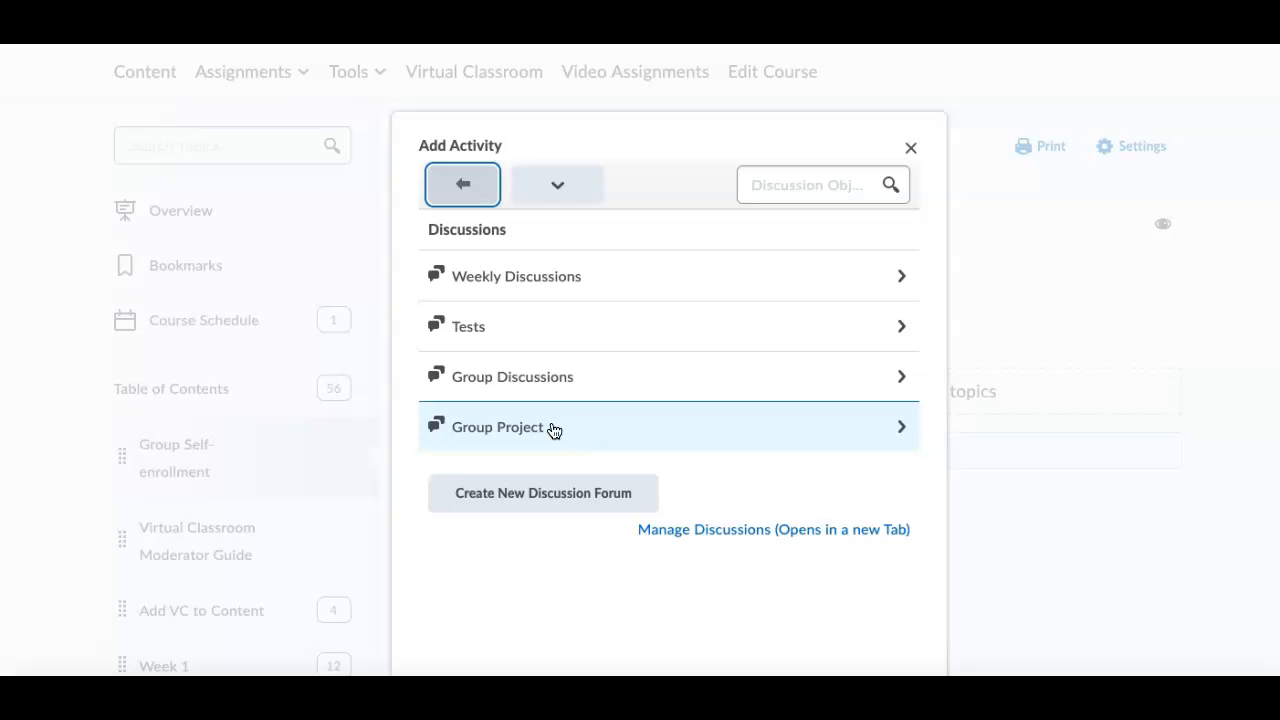
pyautogui.click(614, 426)
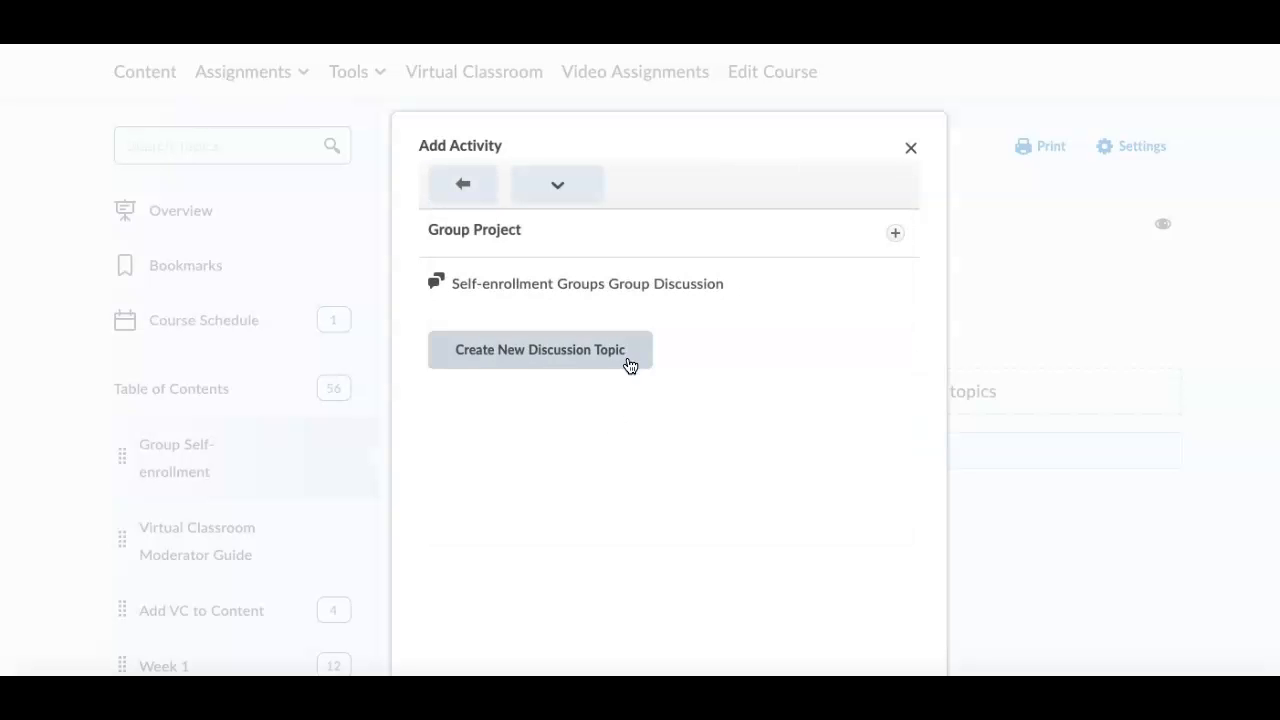
pyautogui.click(745, 287)
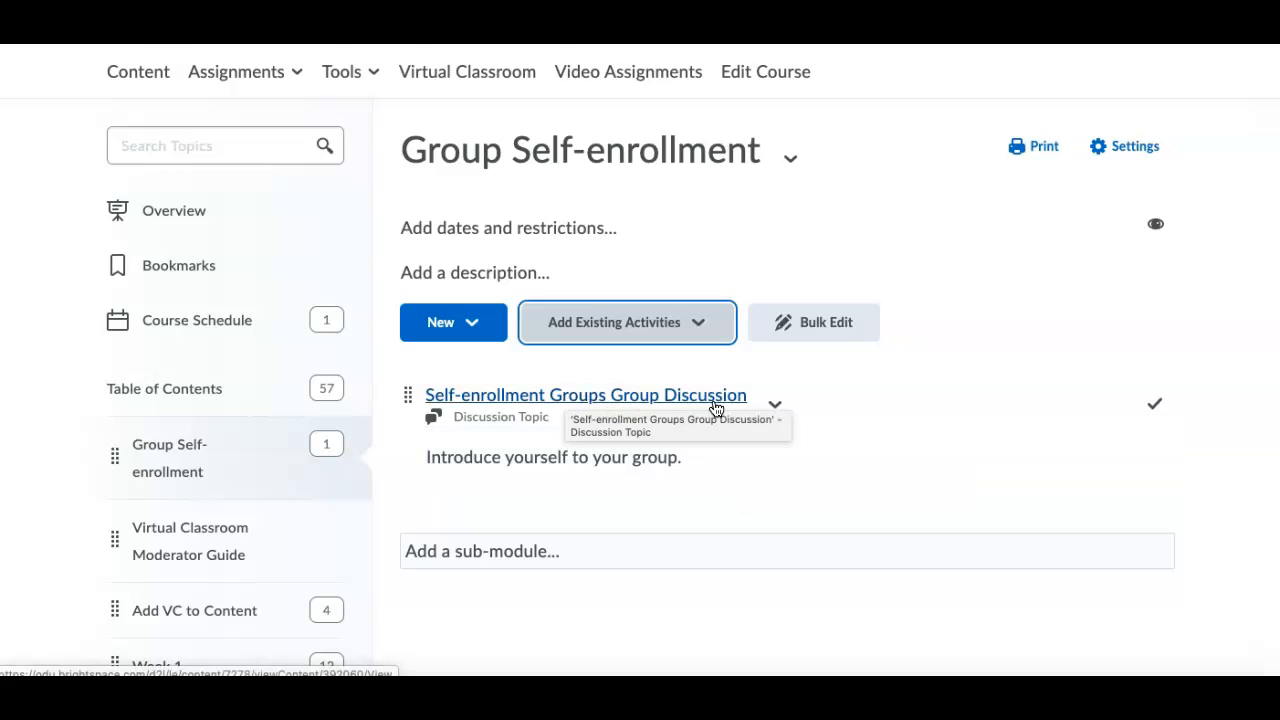
# Edit the added discussion topic's properties in place and rename it "Self-enrollment Group Discussion".
pyautogui.click(776, 405)
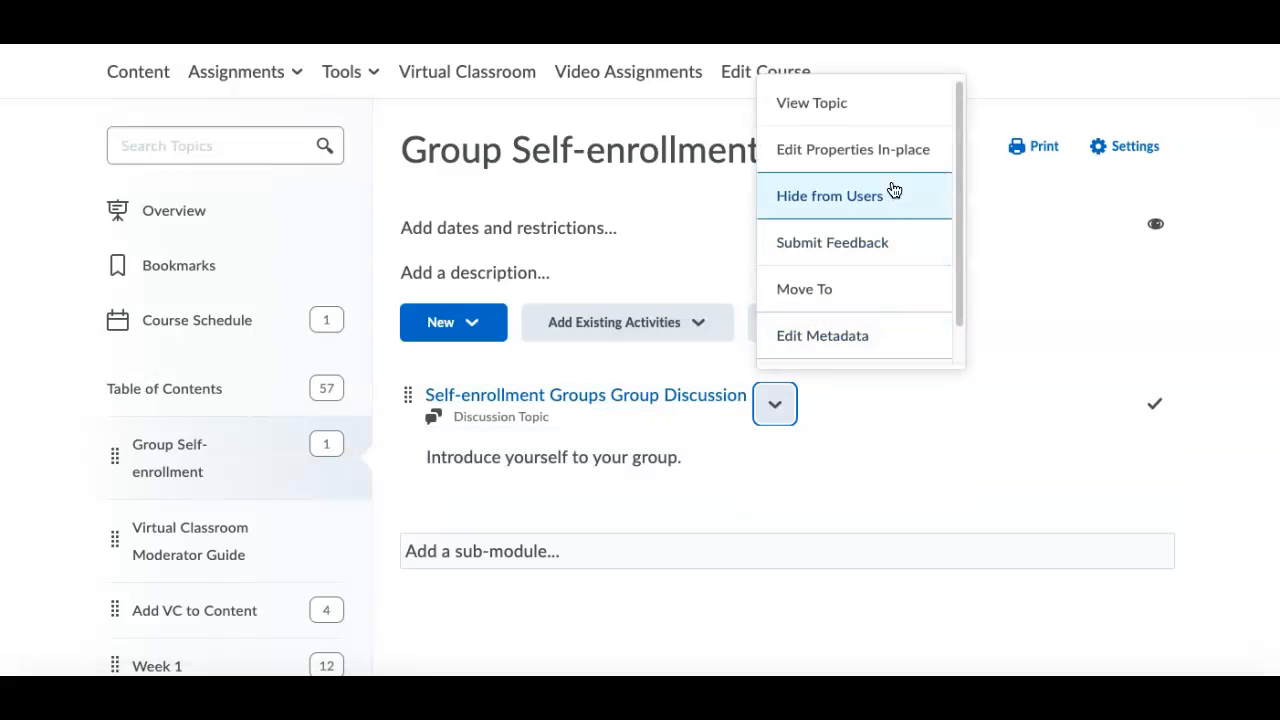
pyautogui.click(916, 151)
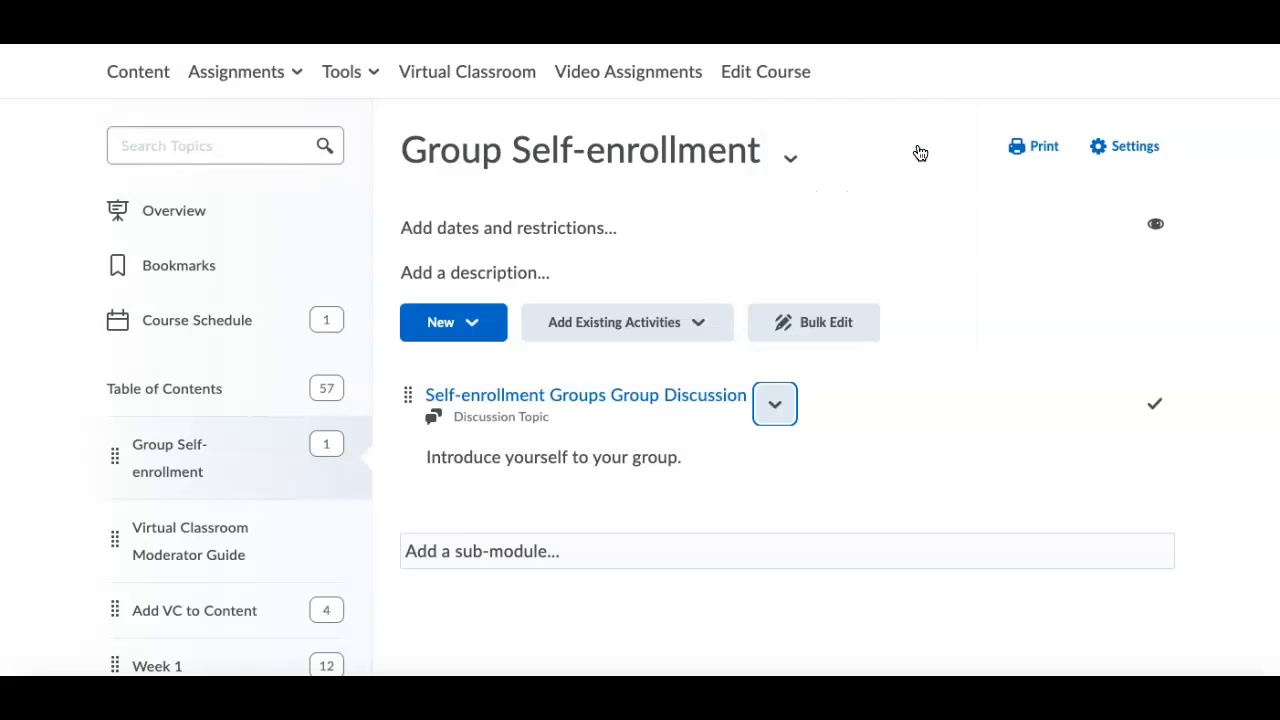
pyautogui.click(663, 401)
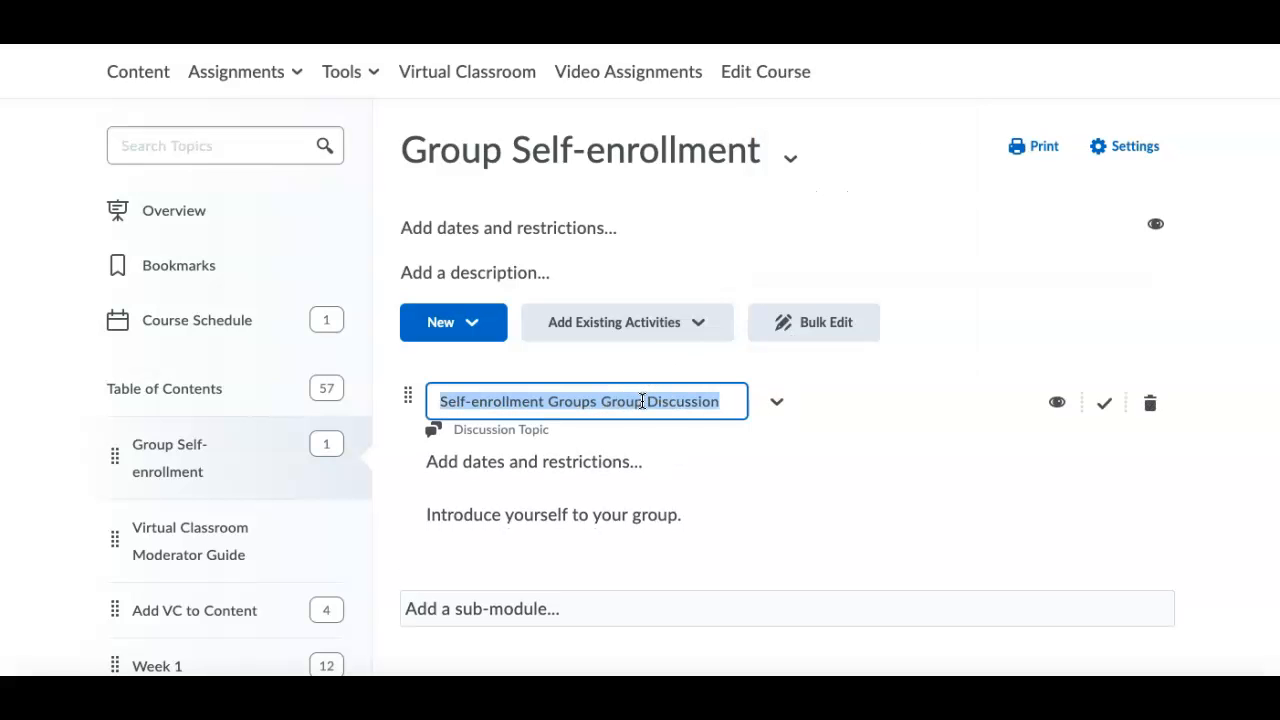
pyautogui.click(642, 401)
pyautogui.press('BackSpace')
pyautogui.press('BackSpace')
pyautogui.press('BackSpace')
pyautogui.press('BackSpace')
pyautogui.press('BackSpace')
pyautogui.press('BackSpace')
pyautogui.press('BackSpace')
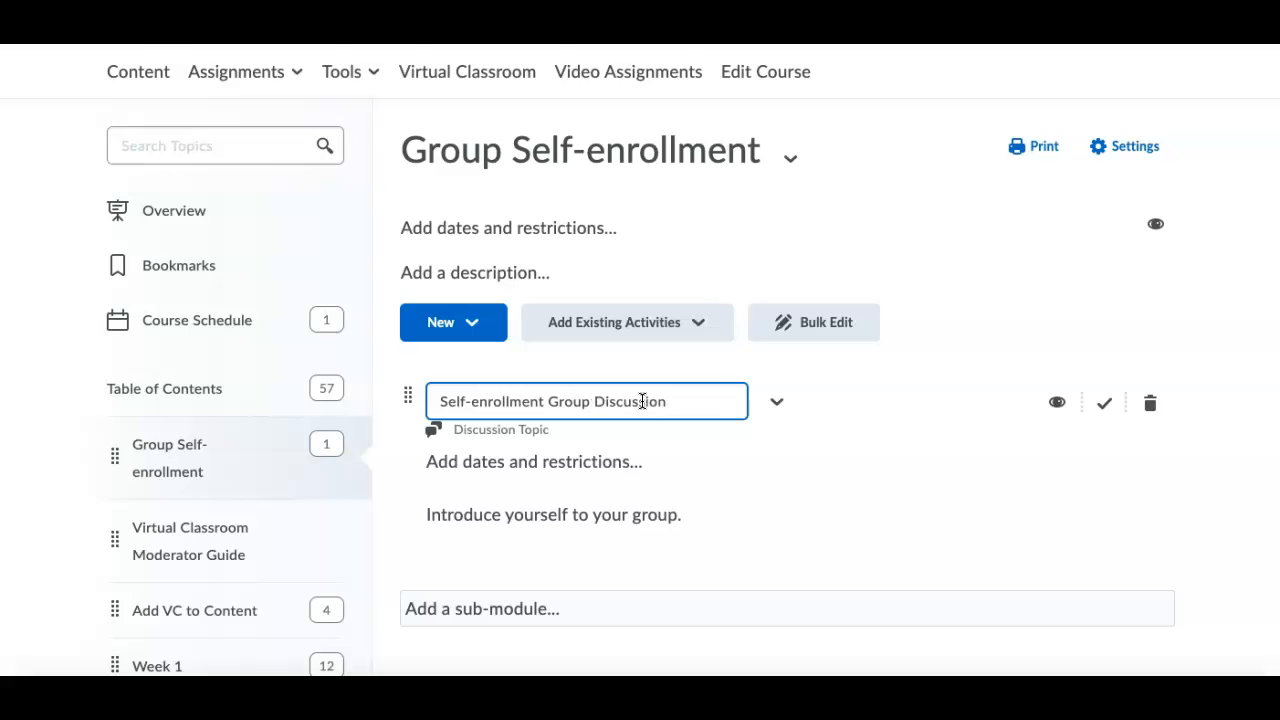
pyautogui.press('Return')
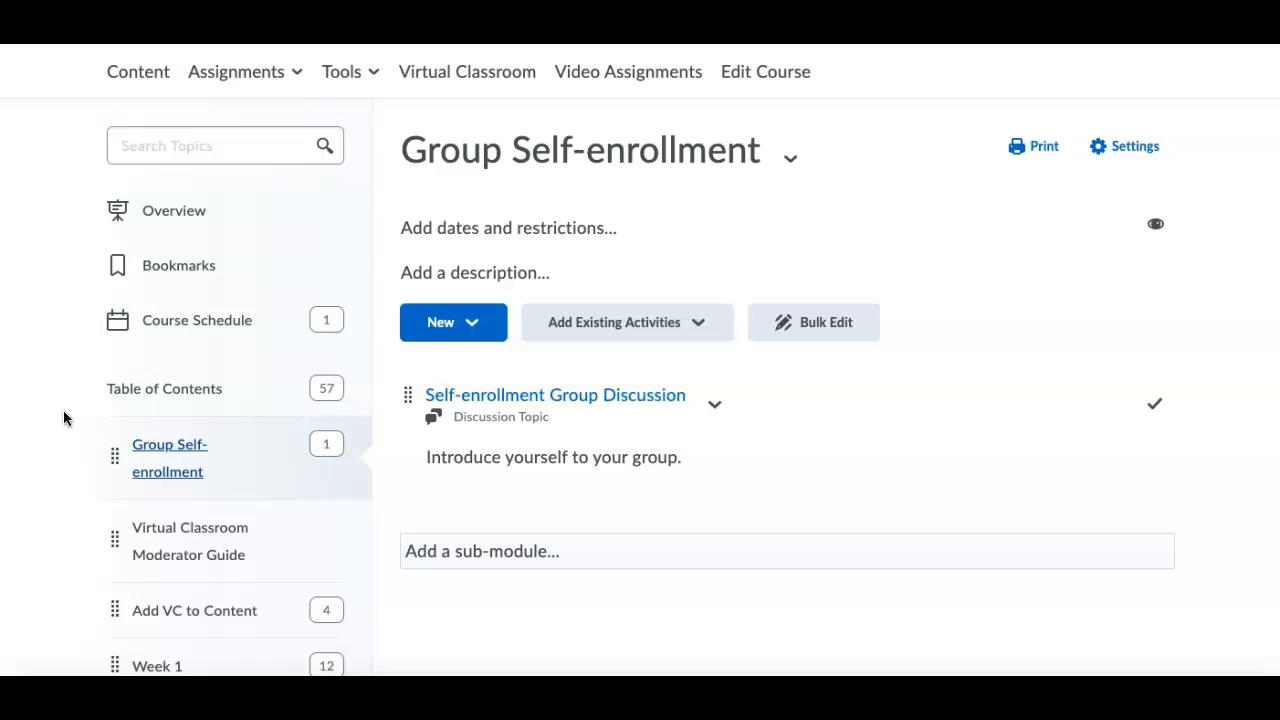
# Write the module description "Before you can begin your project, please click here to sign up for a group.".
pyautogui.click(508, 276)
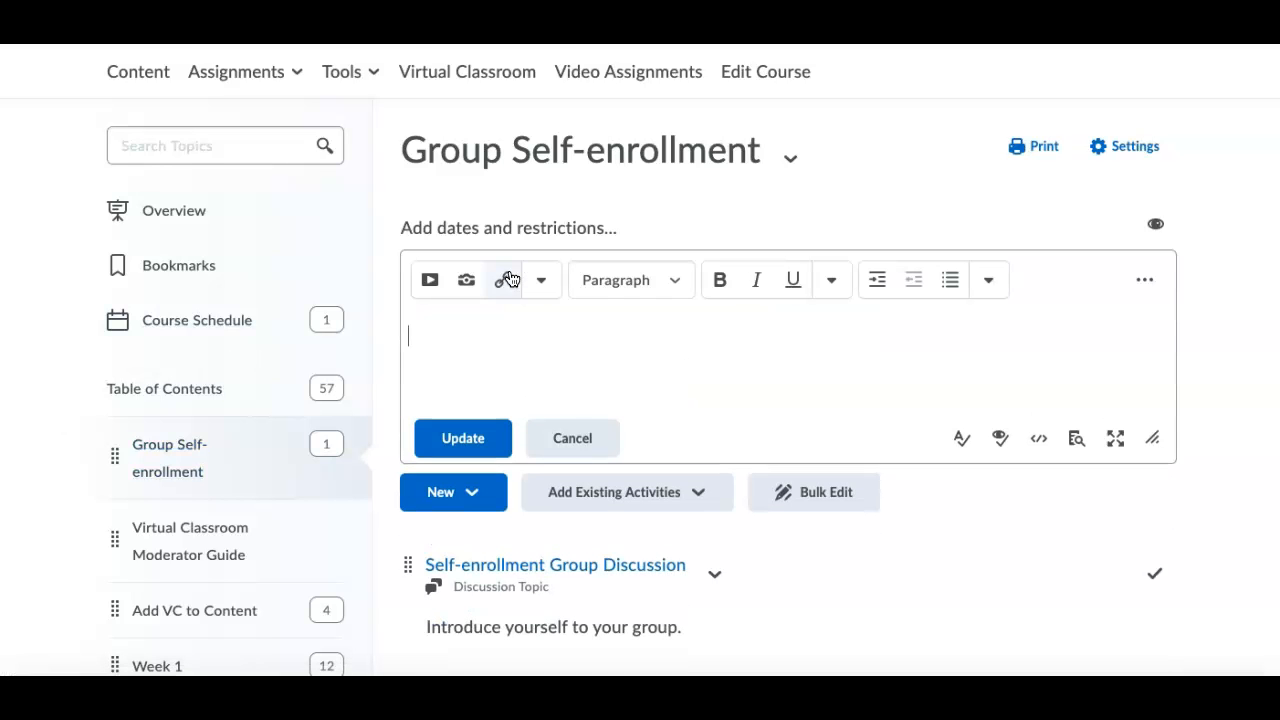
pyautogui.write('Before you ca')
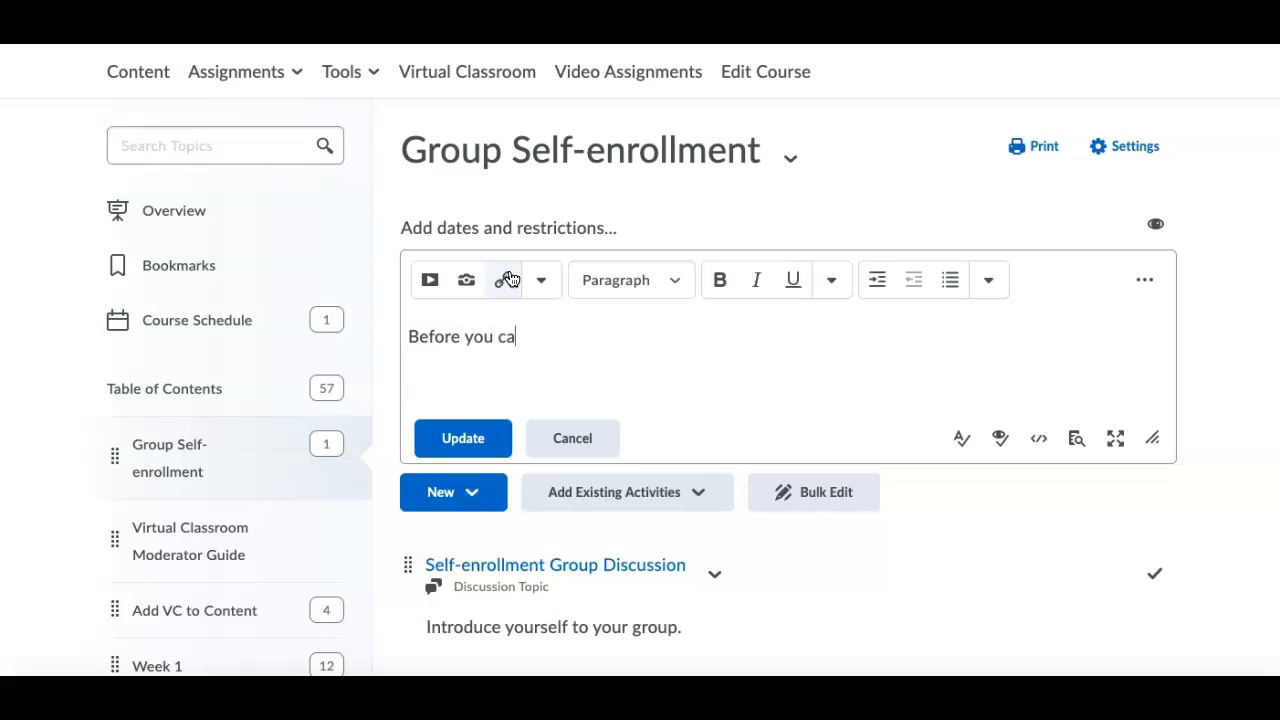
pyautogui.write('n begin your project, please click here to sign up for a group.')
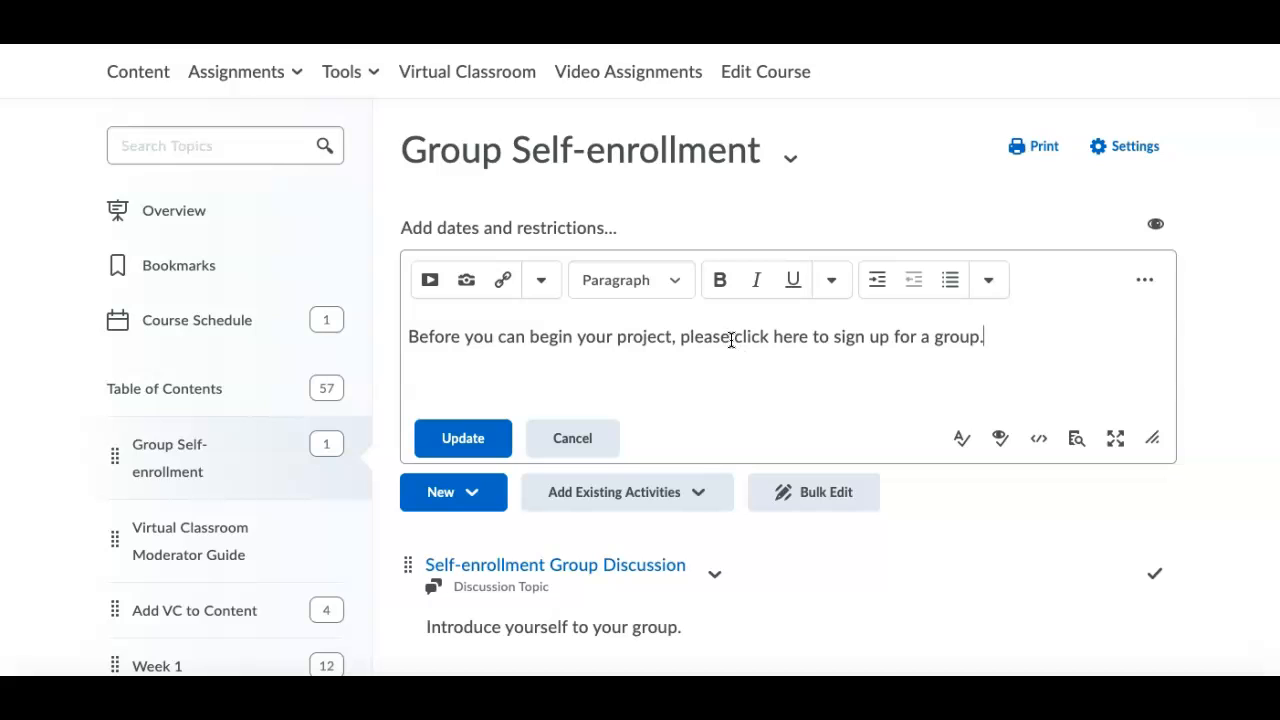
# Link the words "click here" to the Self-enrollment Groups category with a quicklink, and save the module description.
pyautogui.moveTo(736, 336); pyautogui.dragTo(812, 337)
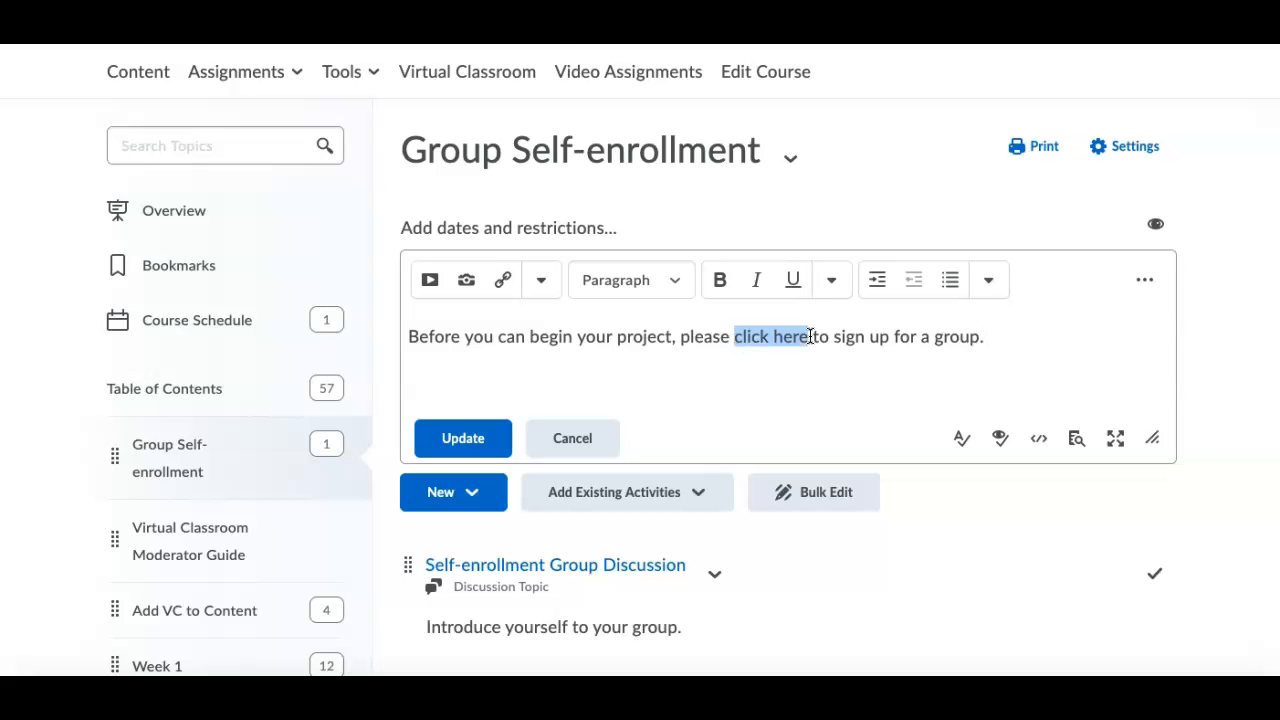
pyautogui.click(503, 281)
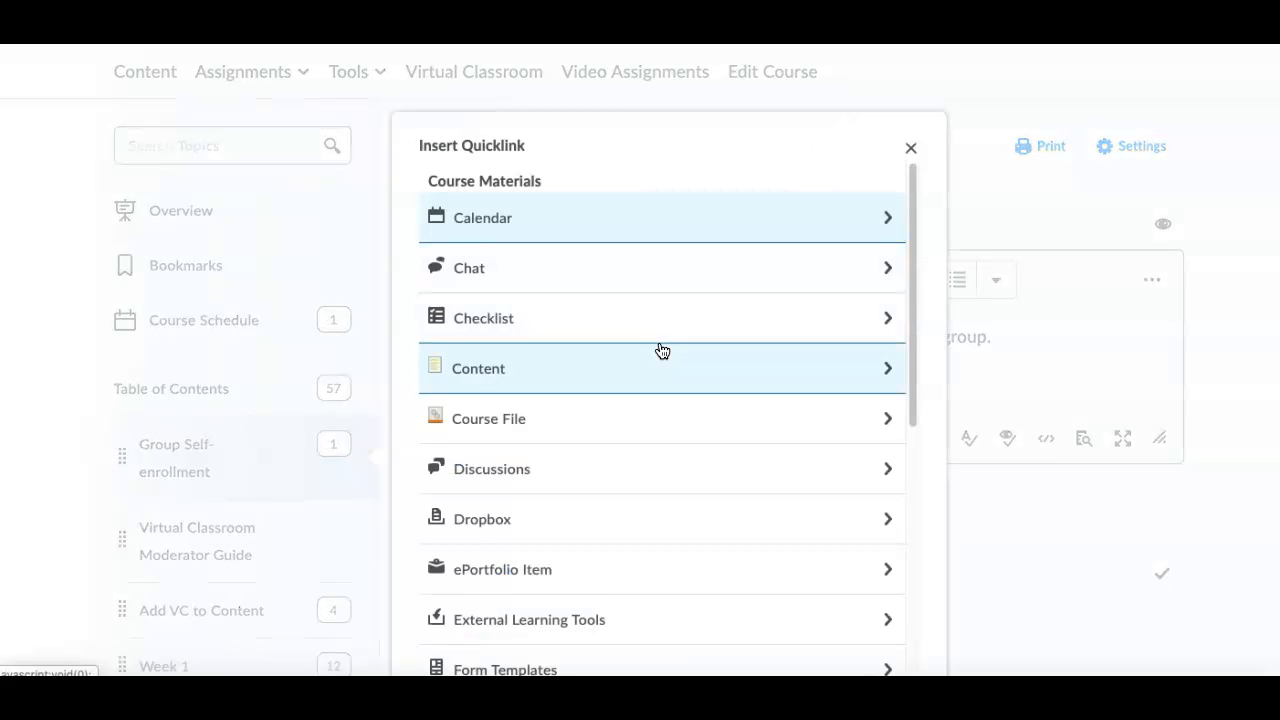
pyautogui.scroll(-5, 657, 349)
pyautogui.scroll(-4, 660, 349)
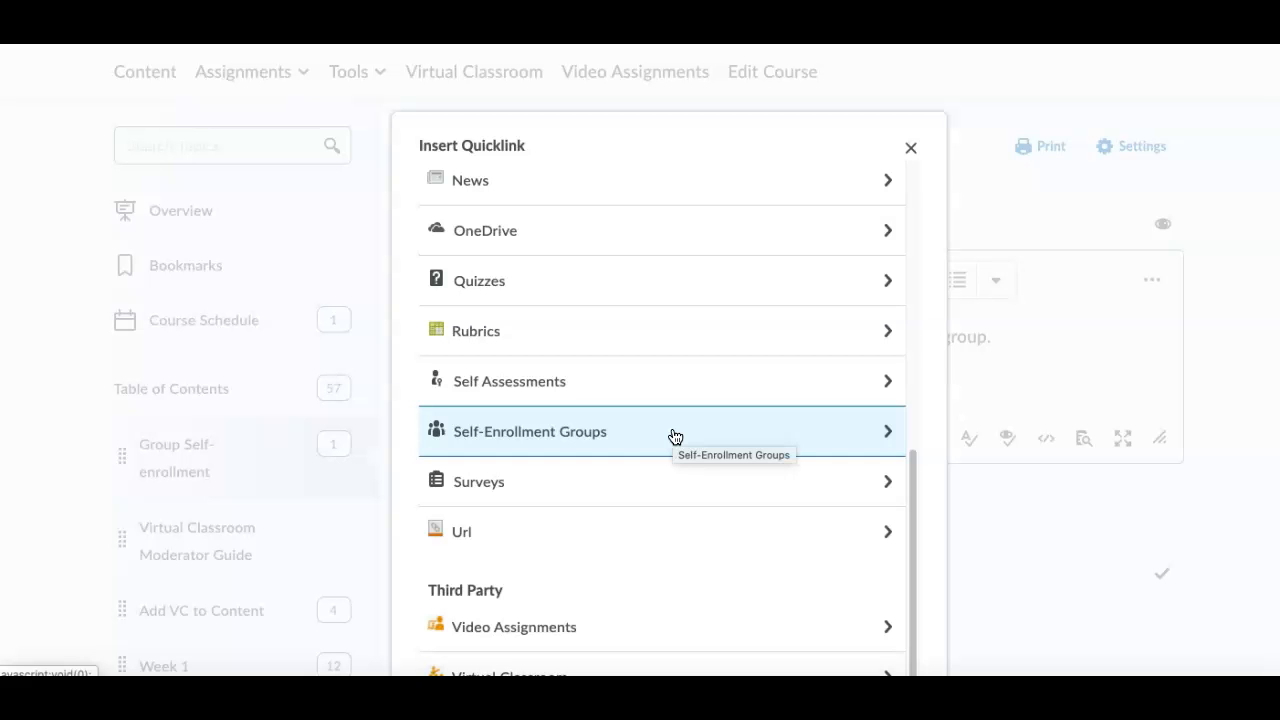
pyautogui.click(660, 435)
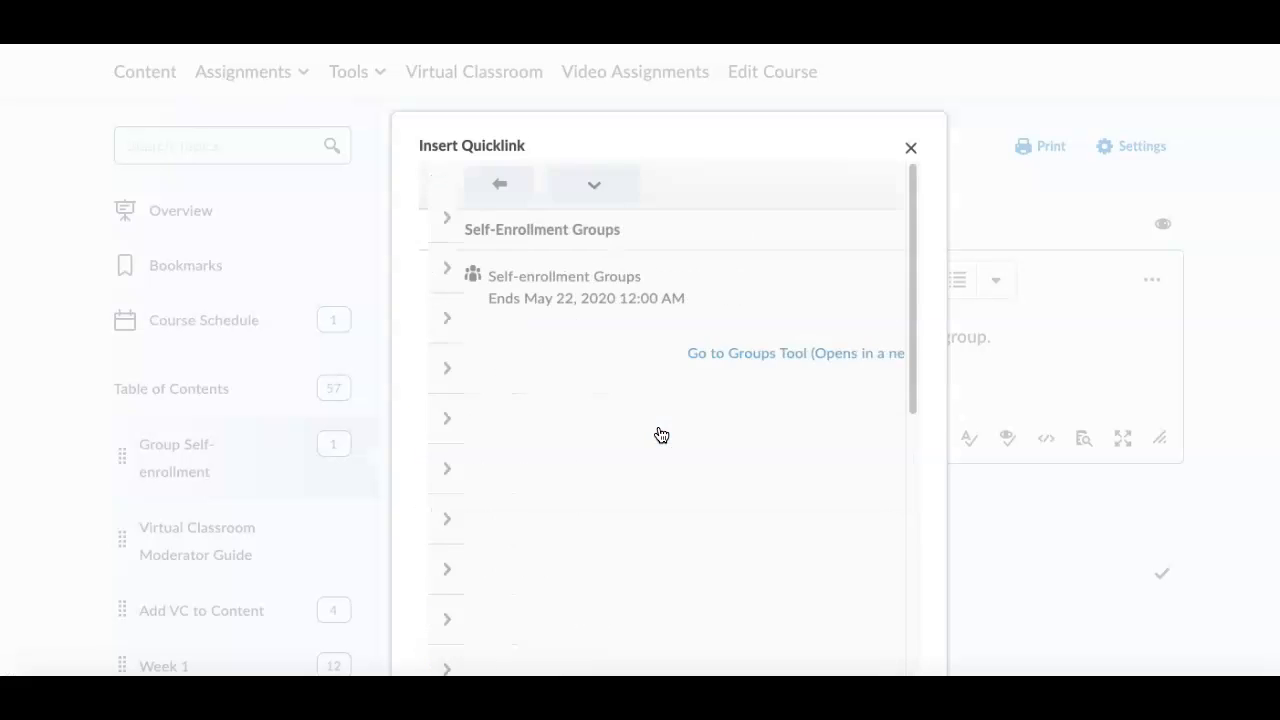
pyautogui.click(666, 281)
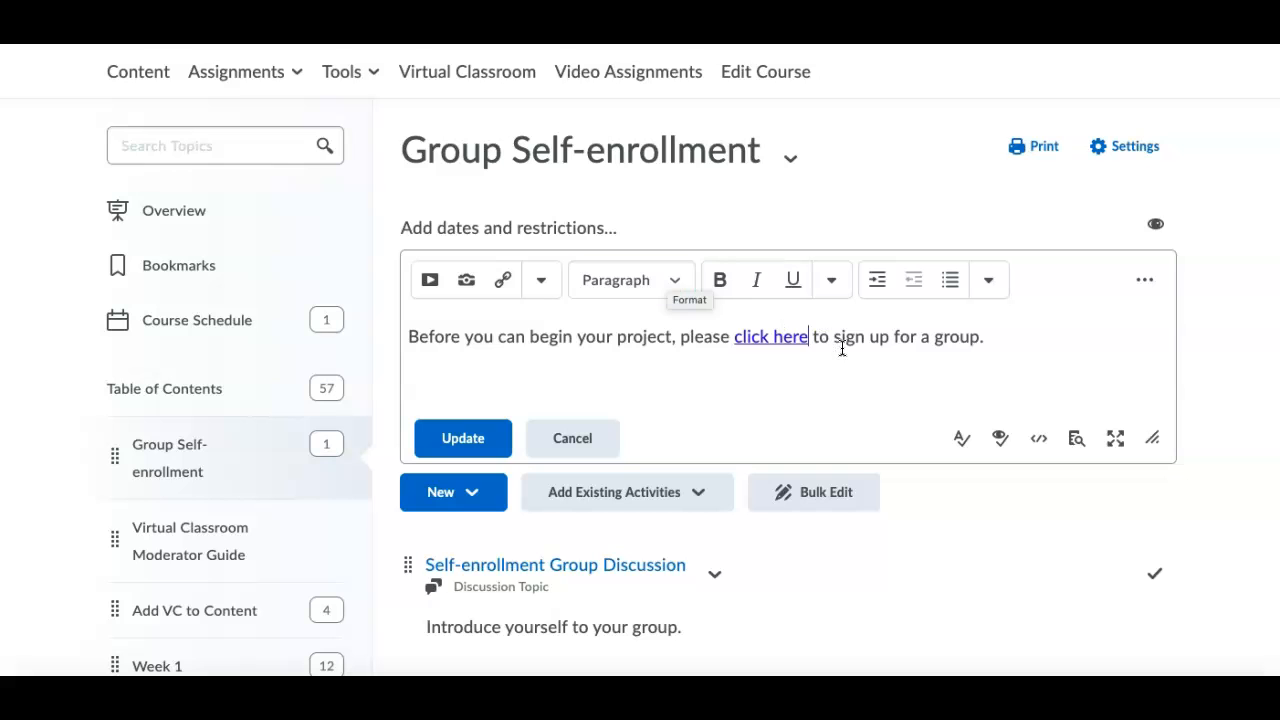
pyautogui.click(484, 436)
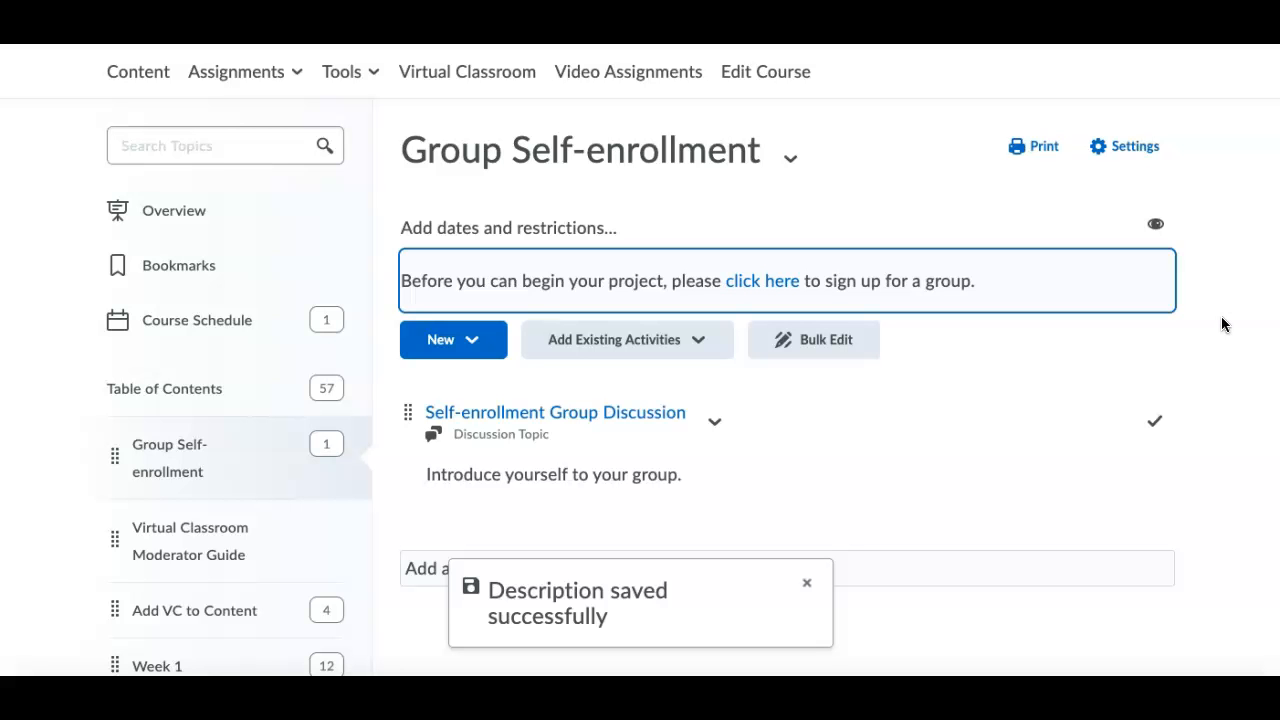
# Log out of the instructor account and log in with the test student's saved username and password.
pyautogui.scroll(1, 1221, 324)
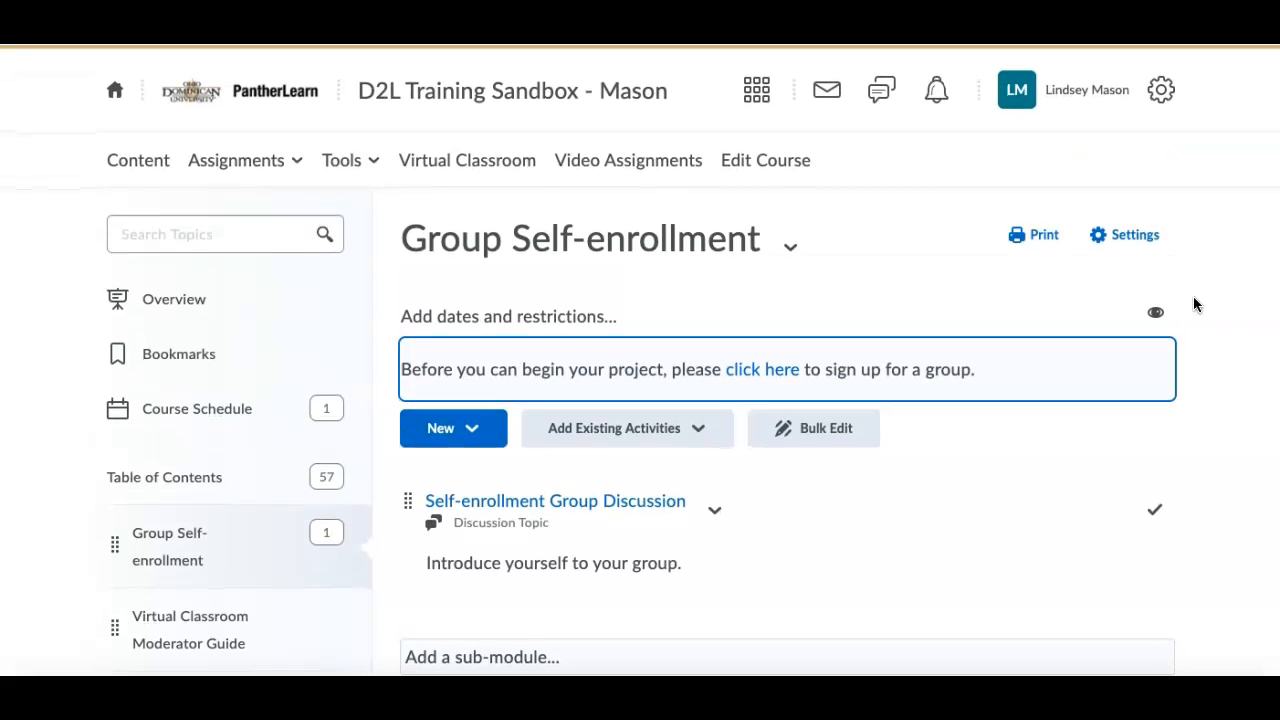
pyautogui.click(1078, 89)
pyautogui.click(960, 310)
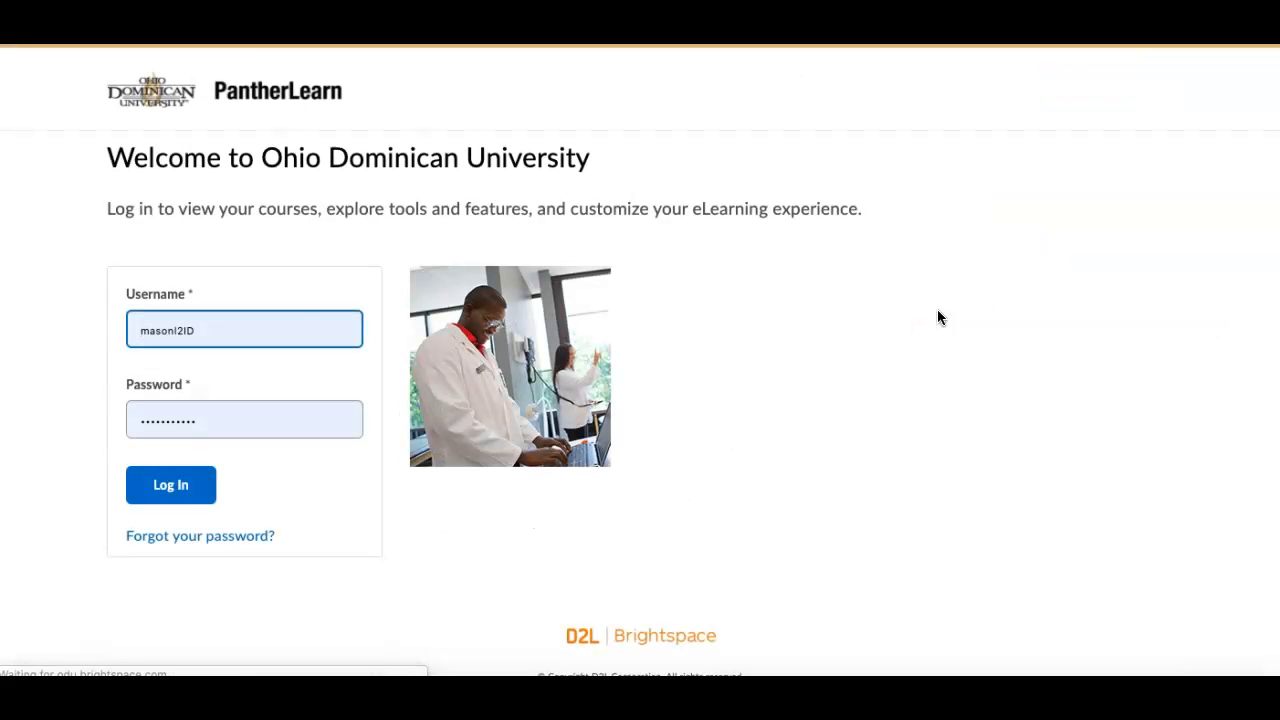
pyautogui.click(290, 327)
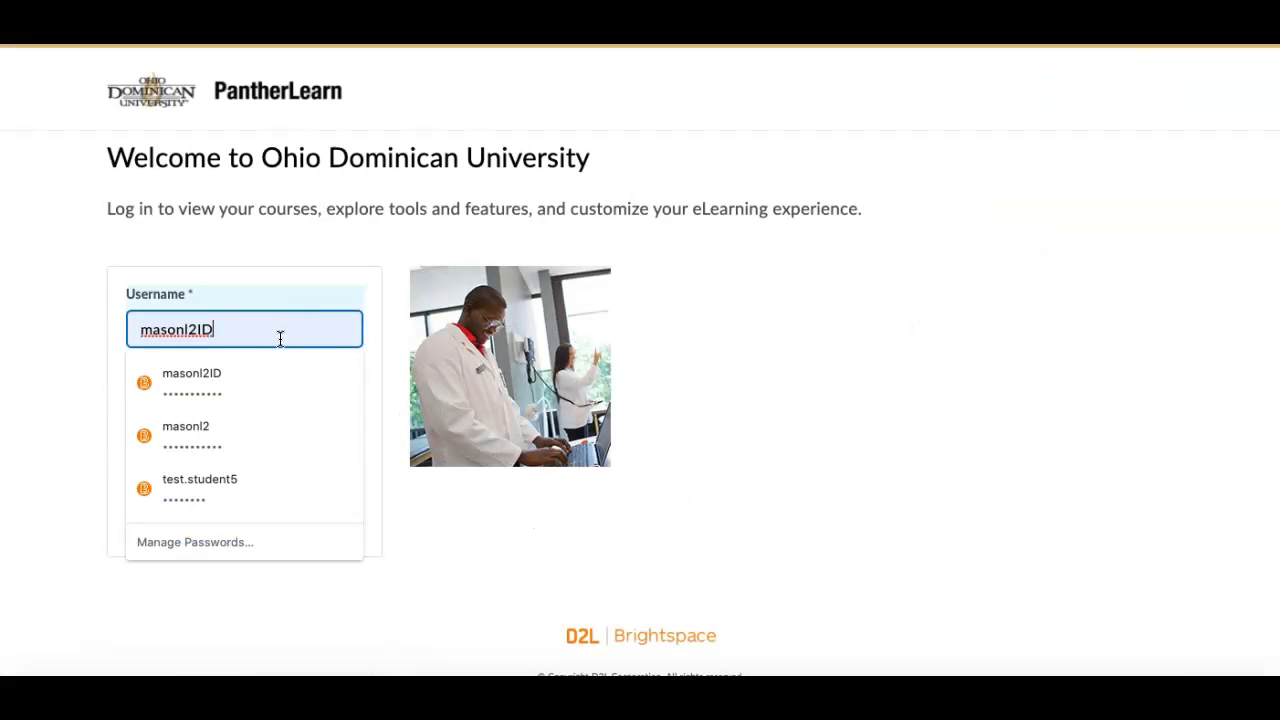
pyautogui.click(240, 484)
pyautogui.click(184, 492)
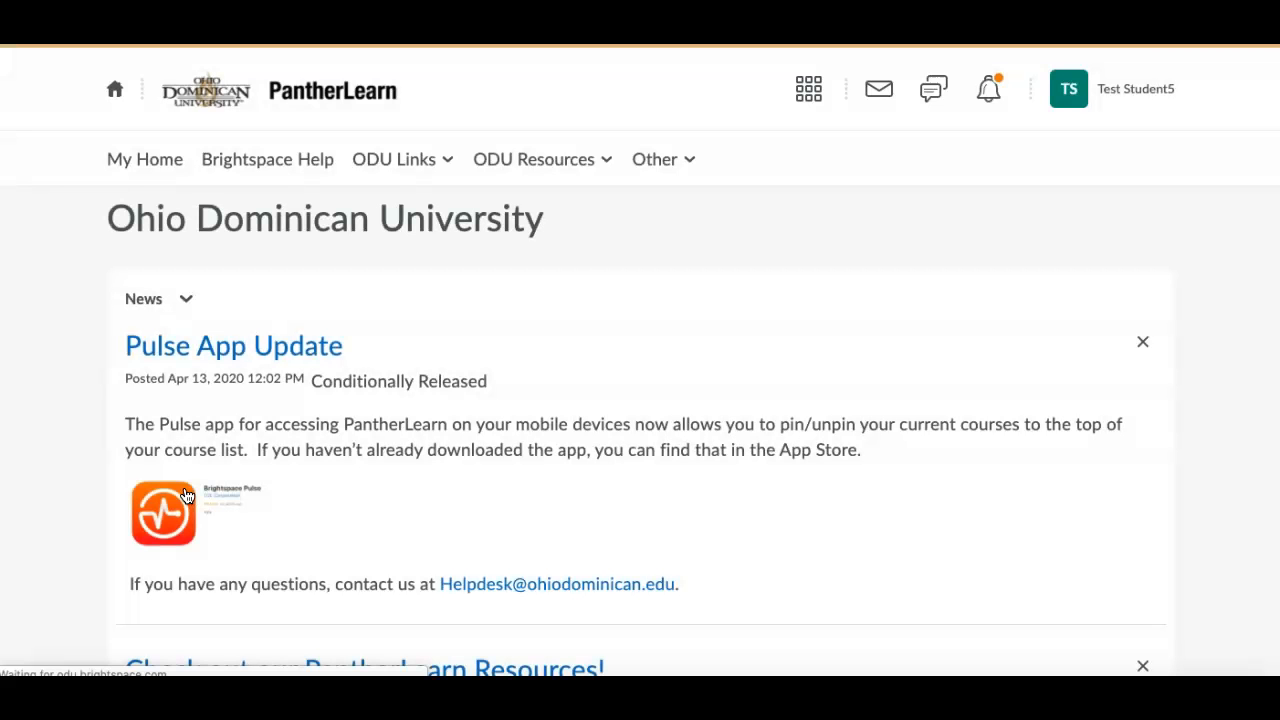
# Open the D2L Training Sandbox course as the student and go to the Group Self-enrollment module in its content.
pyautogui.click(809, 89)
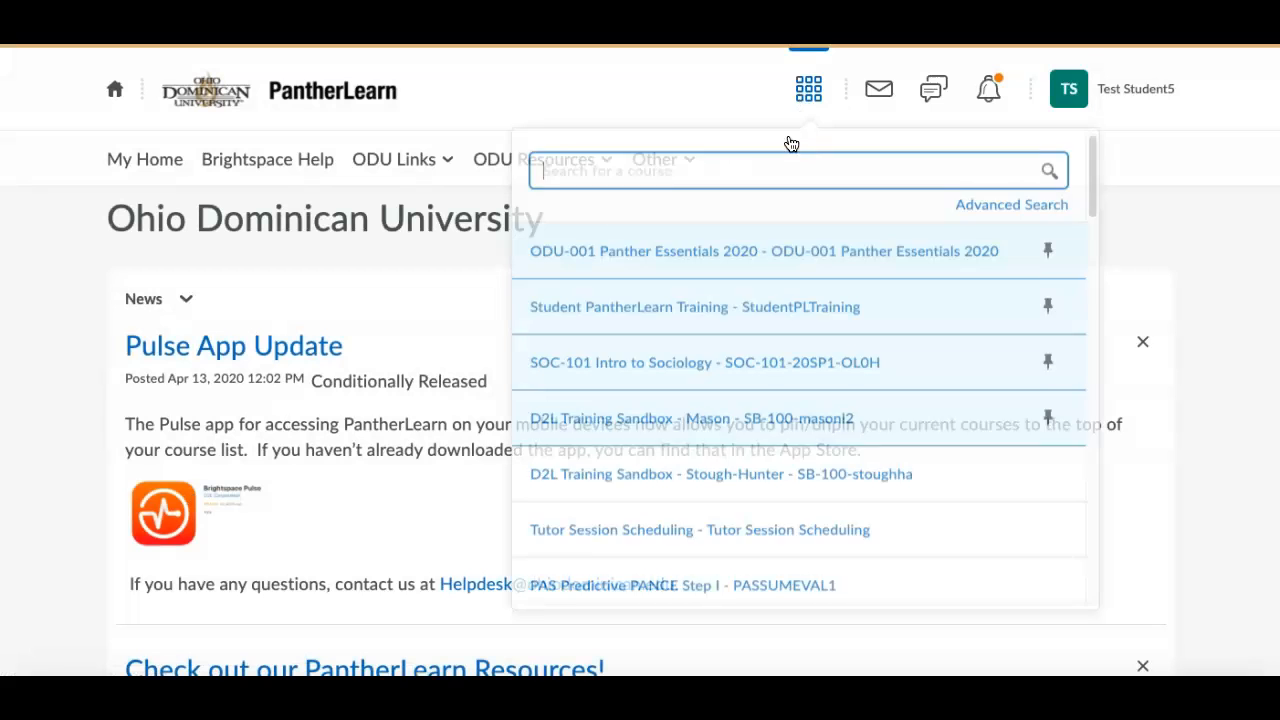
pyautogui.click(738, 418)
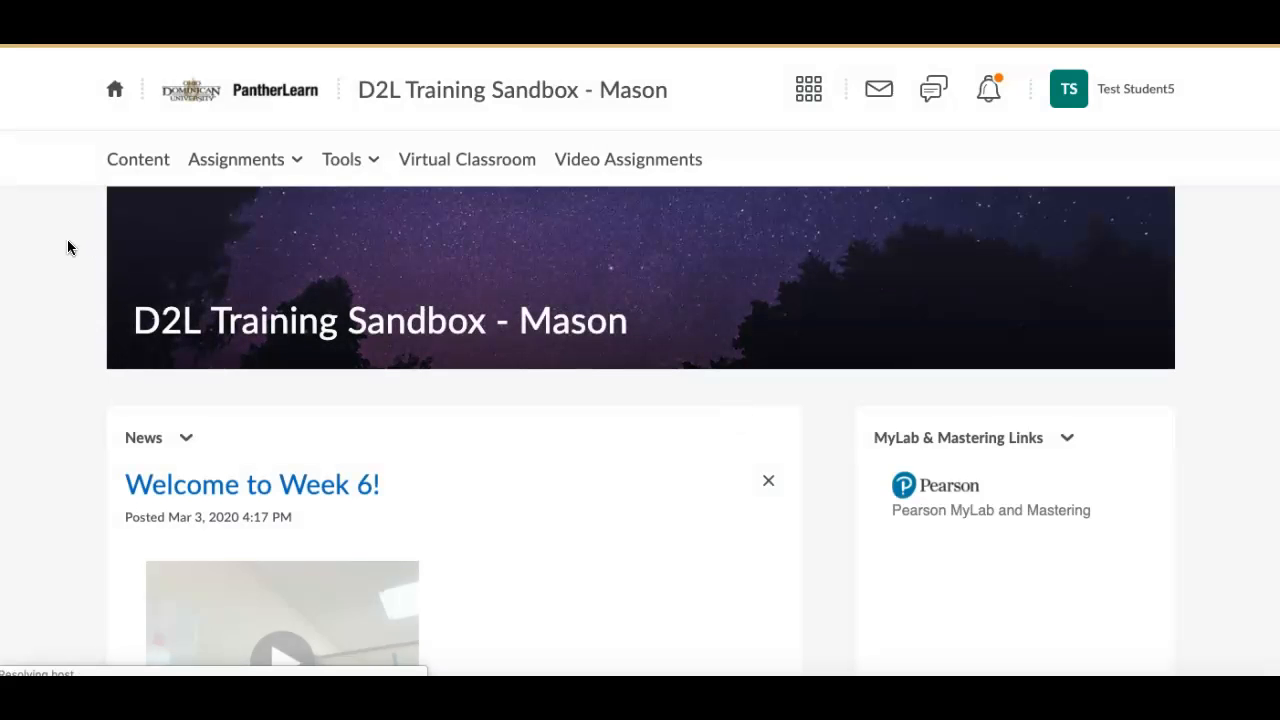
pyautogui.click(136, 172)
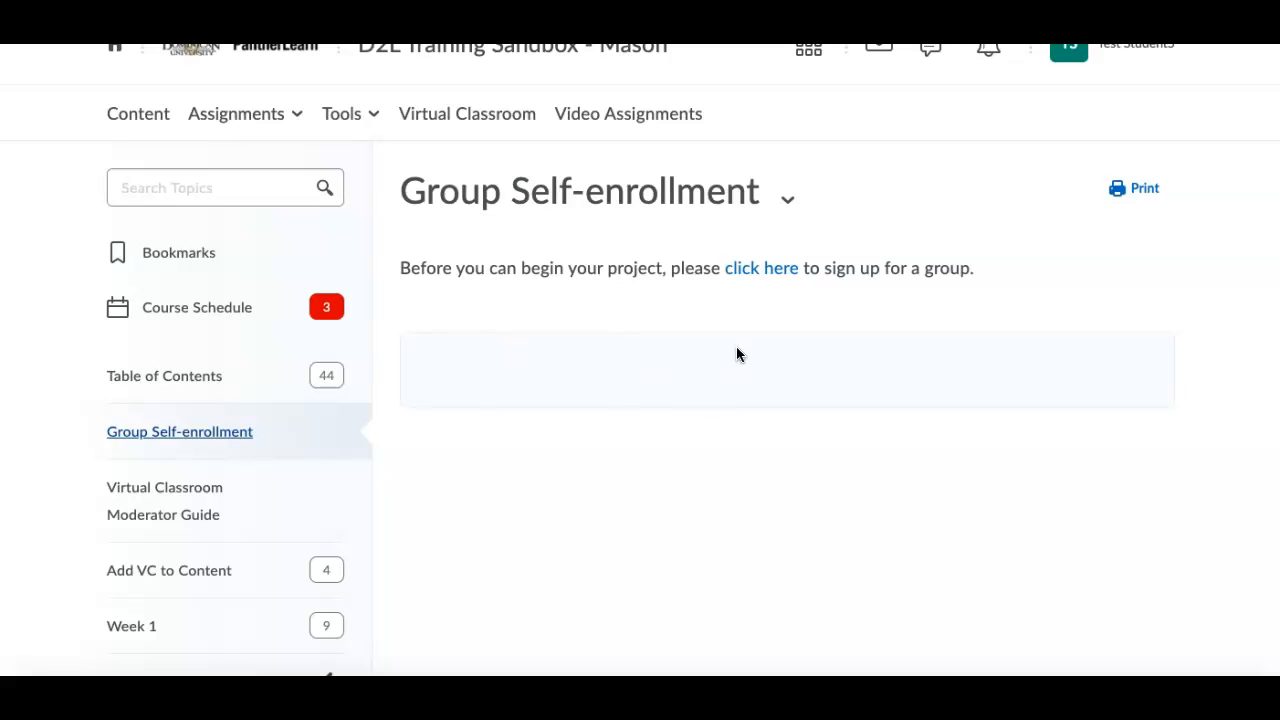
# Follow the sign-up link in the module description and enroll the student in Group 3.
pyautogui.click(775, 274)
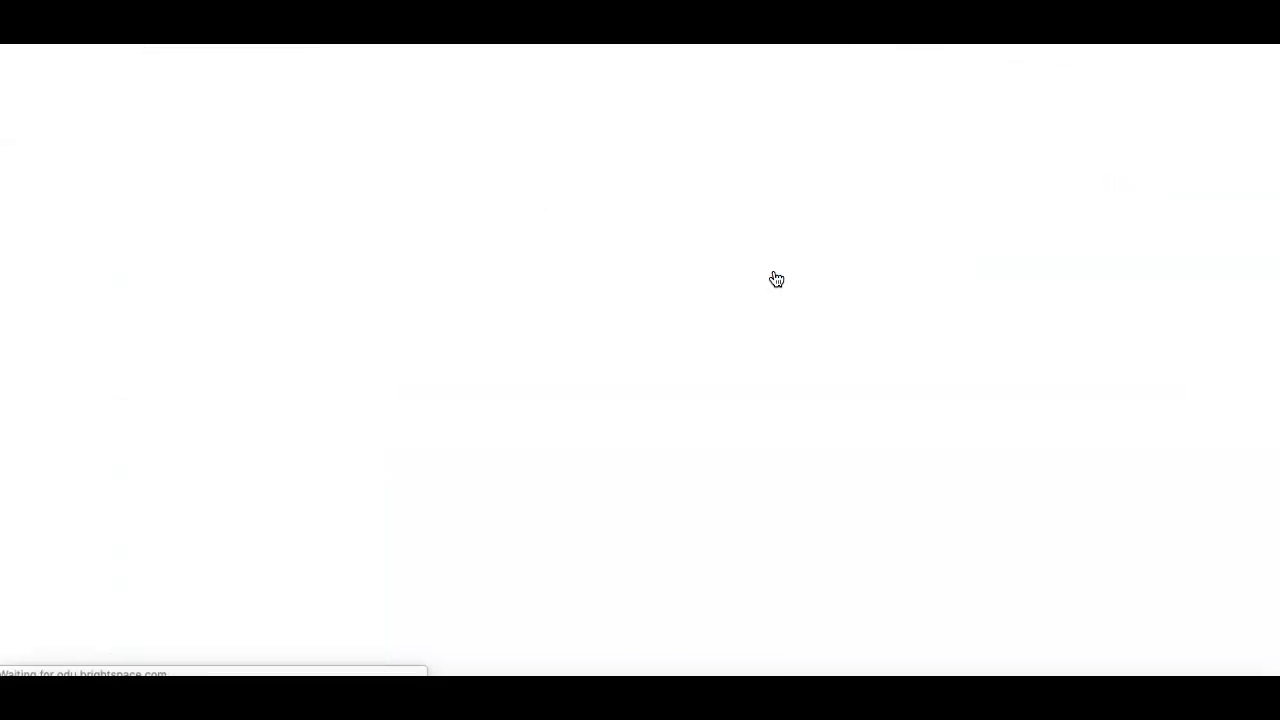
pyautogui.scroll(-5, 755, 312)
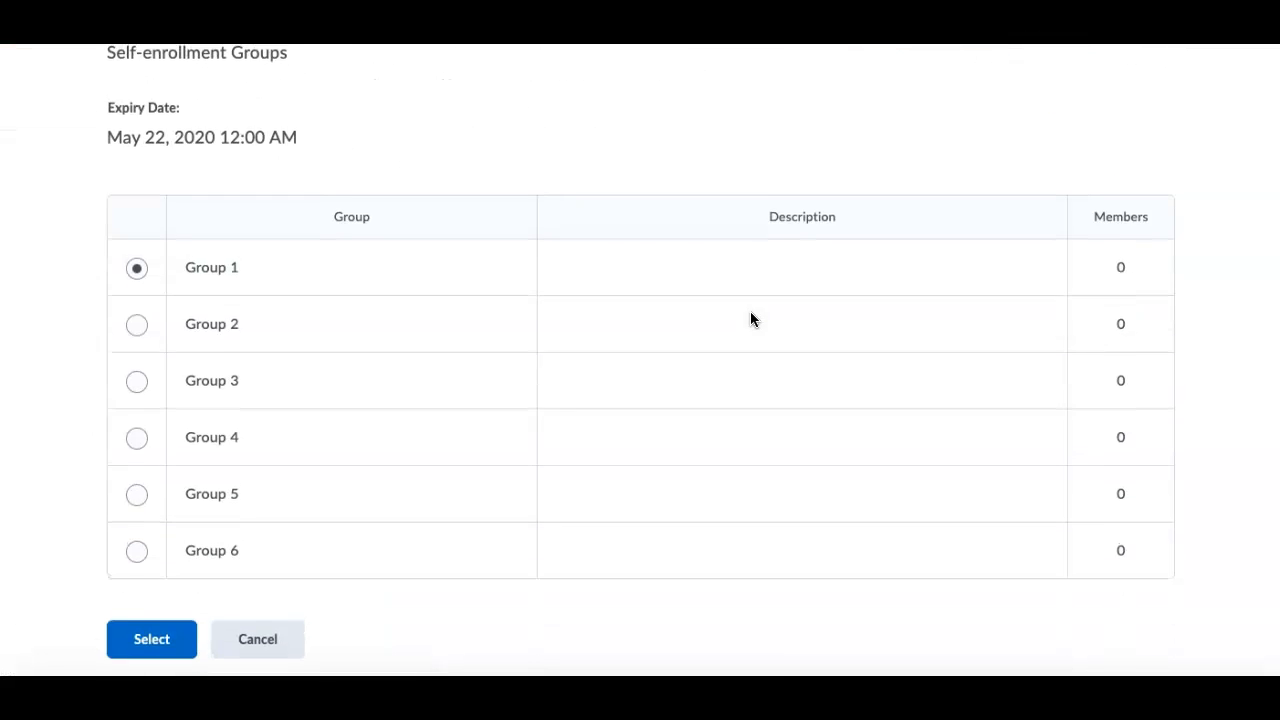
pyautogui.click(136, 386)
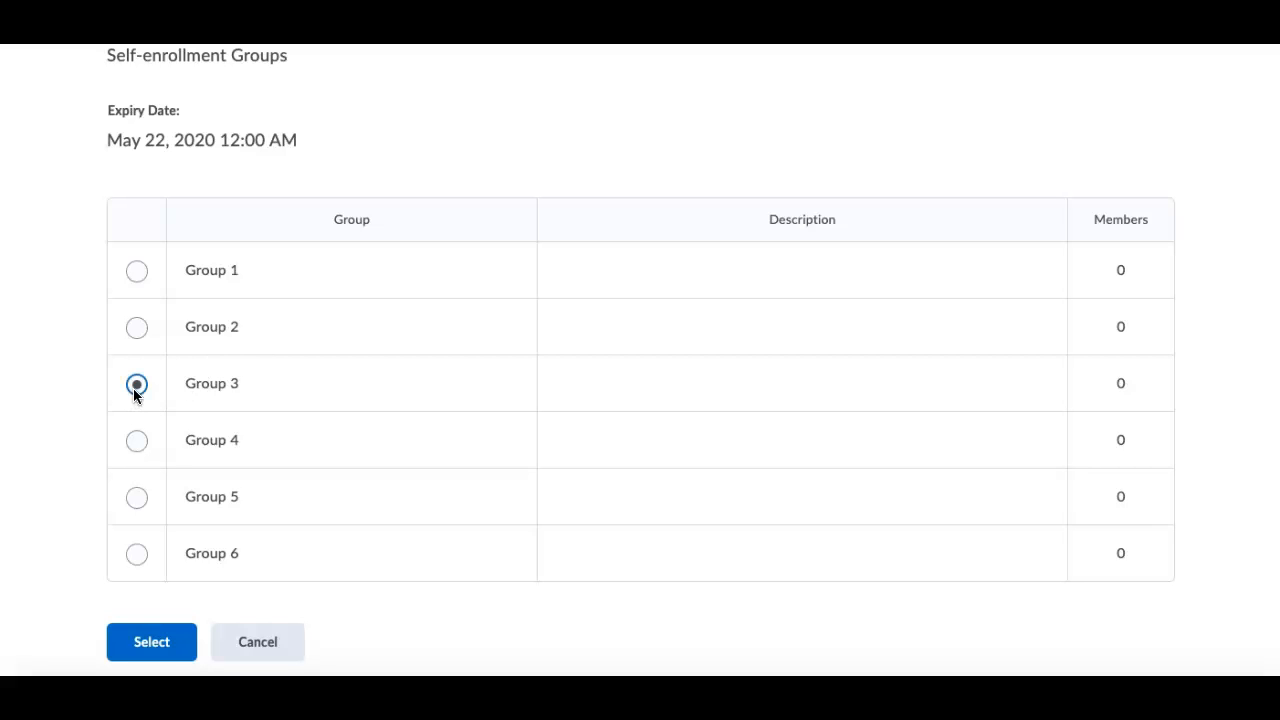
pyautogui.click(161, 645)
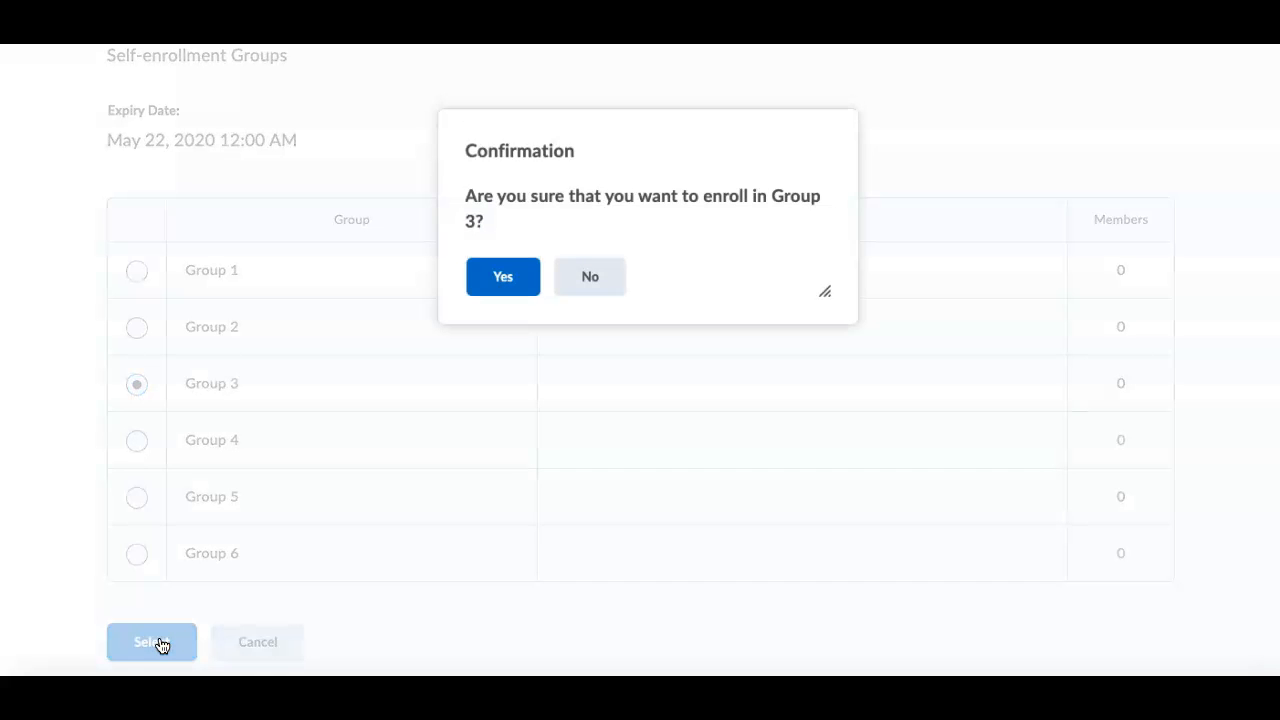
pyautogui.click(508, 286)
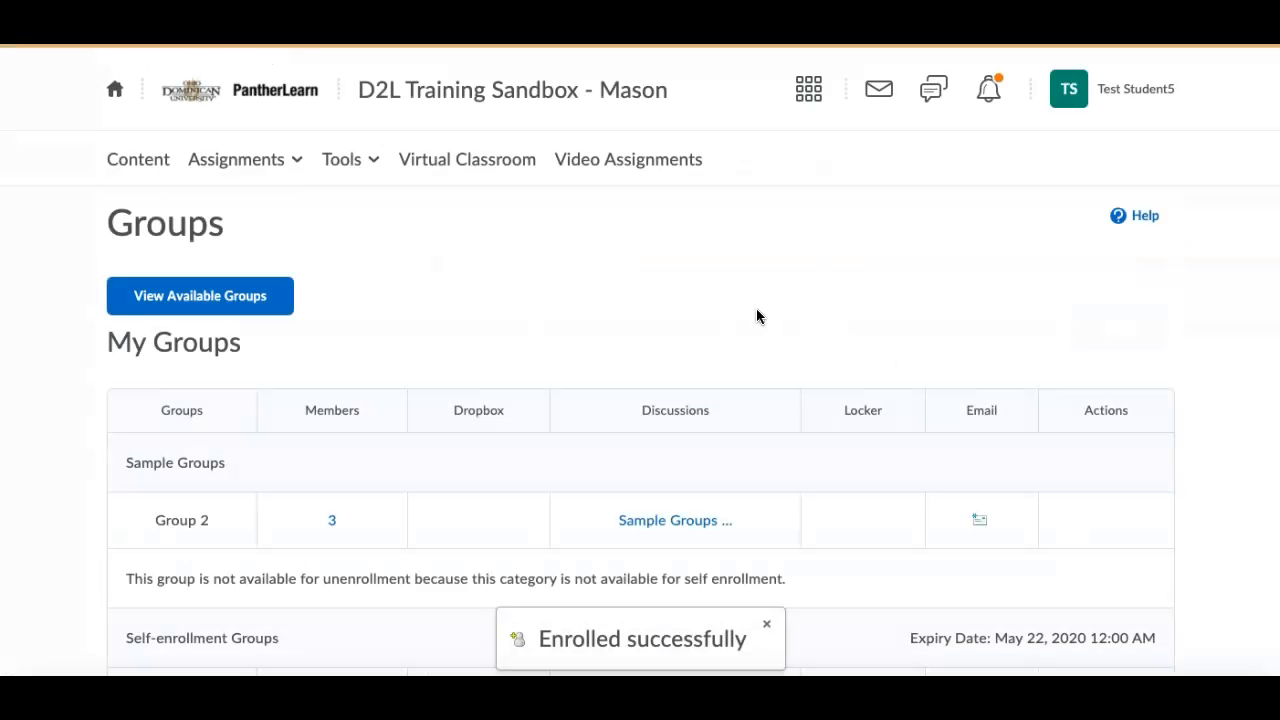
# Look over the student's group list, and return to the course content to check the Group Self-enrollment module for the discussion topic.
pyautogui.scroll(-2, 509, 294)
pyautogui.scroll(-1, 509, 296)
pyautogui.scroll(2, 509, 296)
pyautogui.scroll(1, 509, 296)
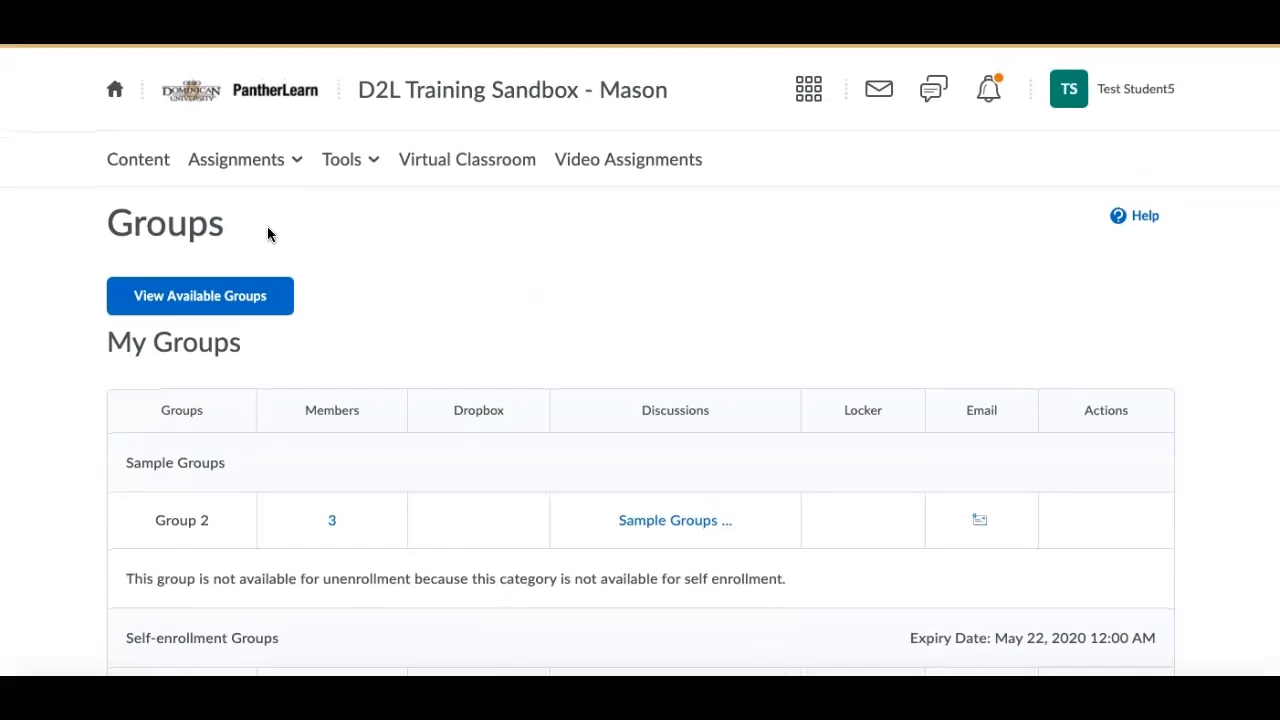
pyautogui.click(143, 165)
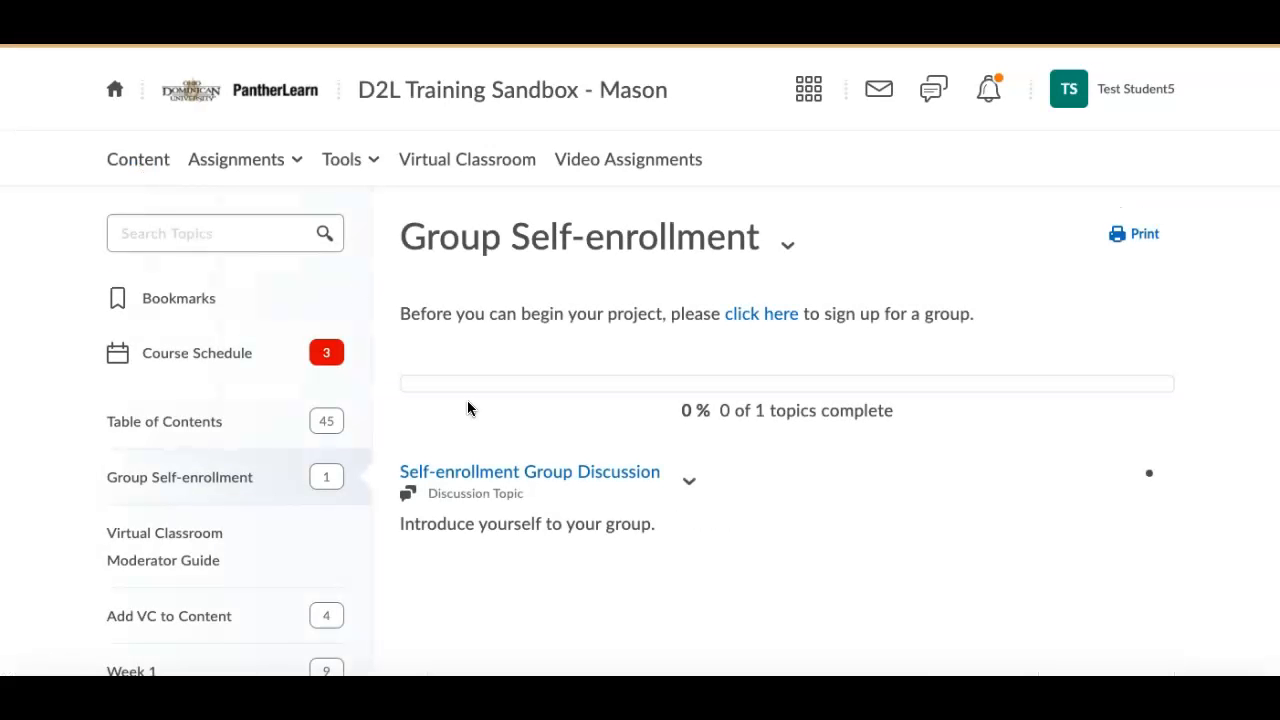
pyautogui.scroll(-1, 1237, 357)
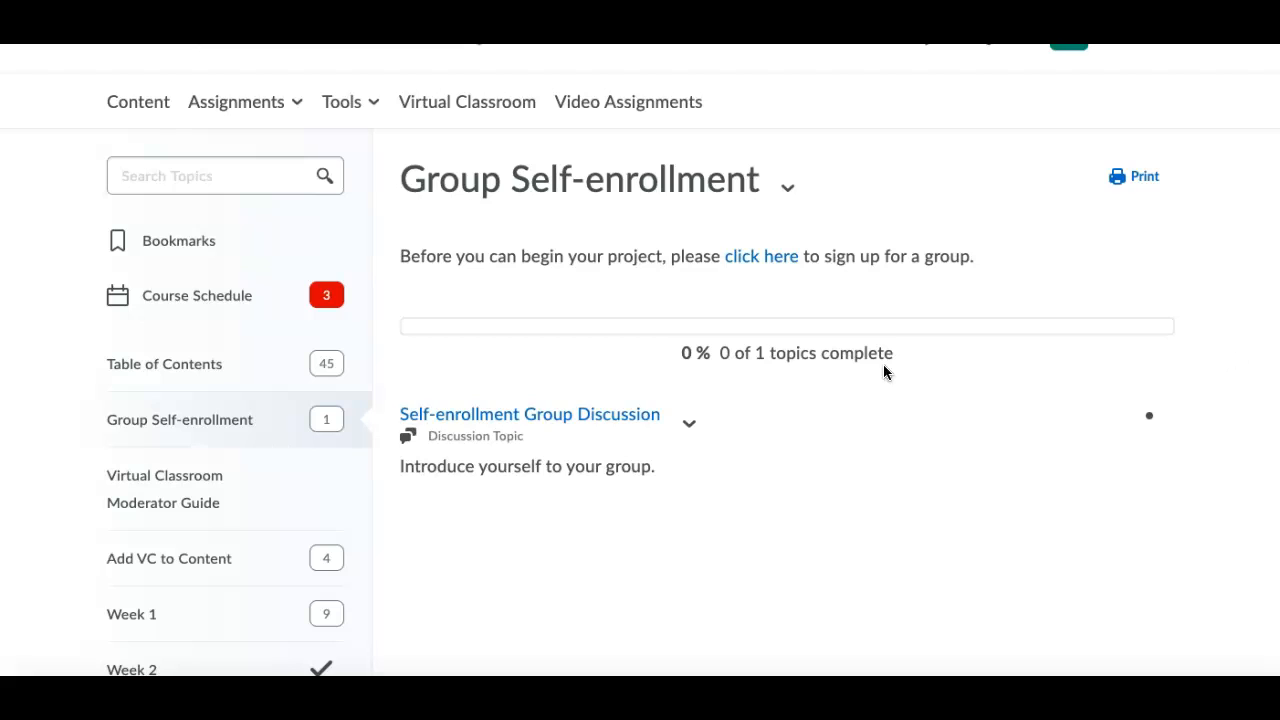